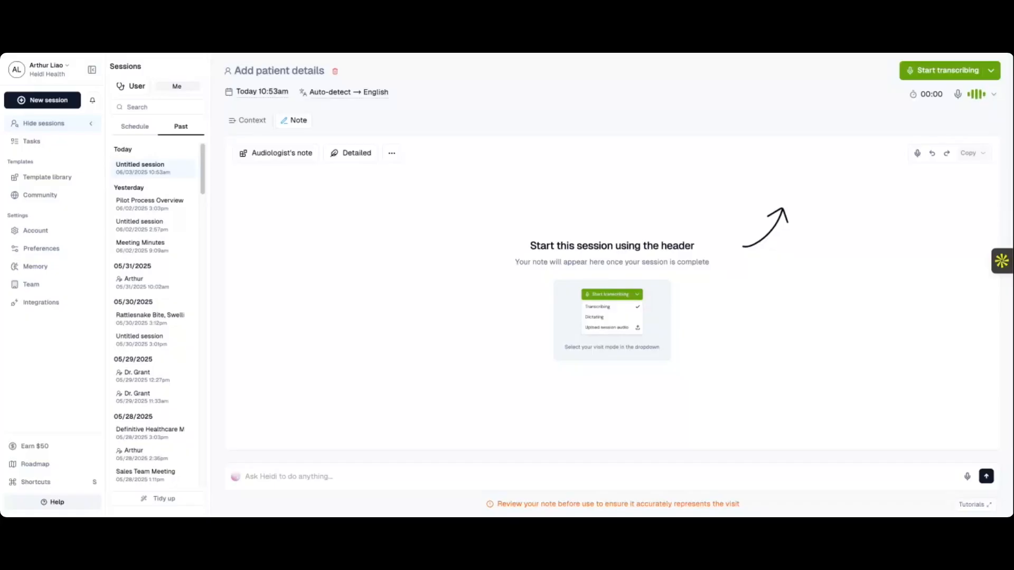
View the contents of the Audiologist's note template in the template library, then close it
{"action": "left_click", "coordinate": [62, 179]}
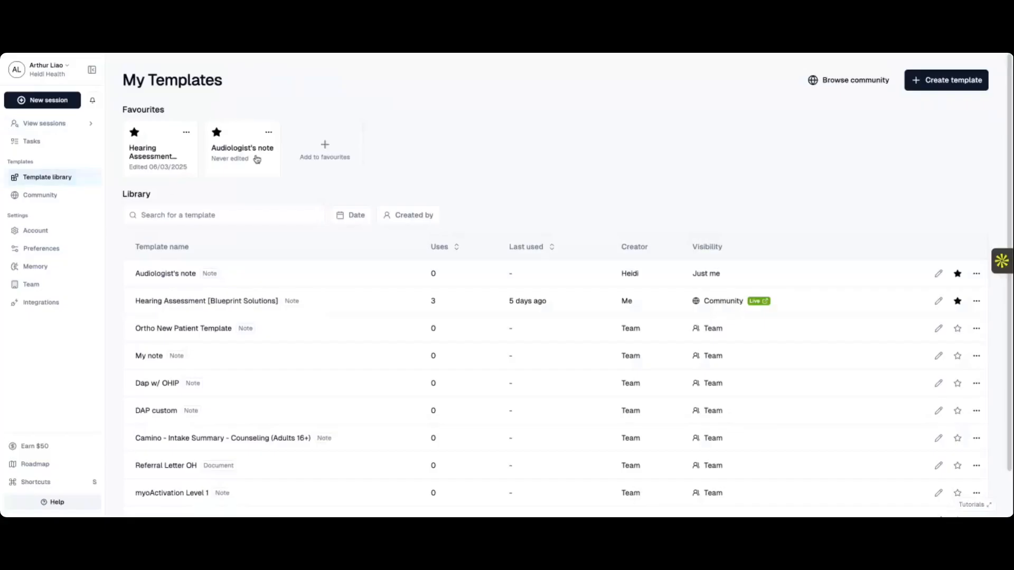
{"action": "left_click", "coordinate": [235, 157]}
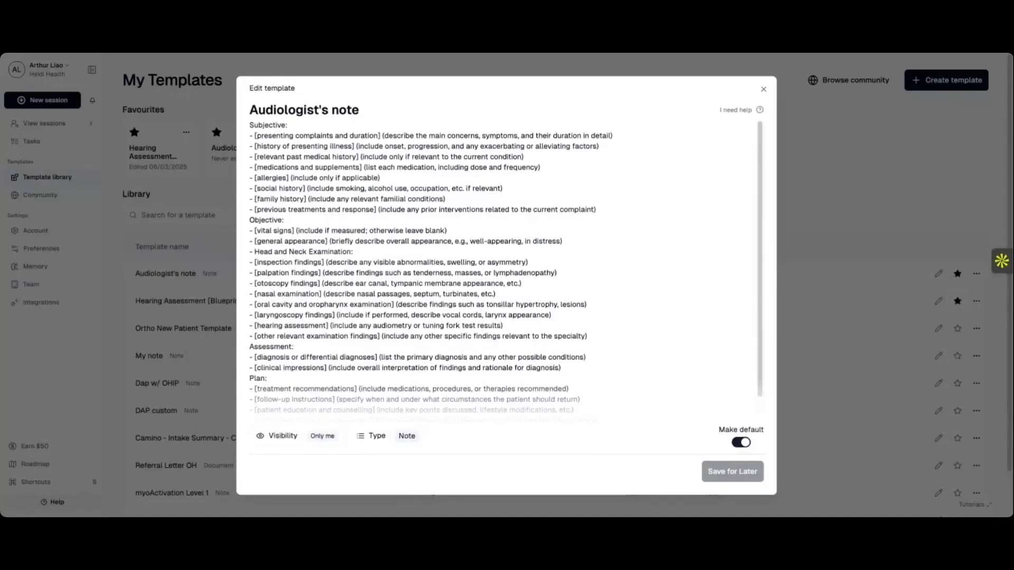
{"action": "key", "text": "Escape"}
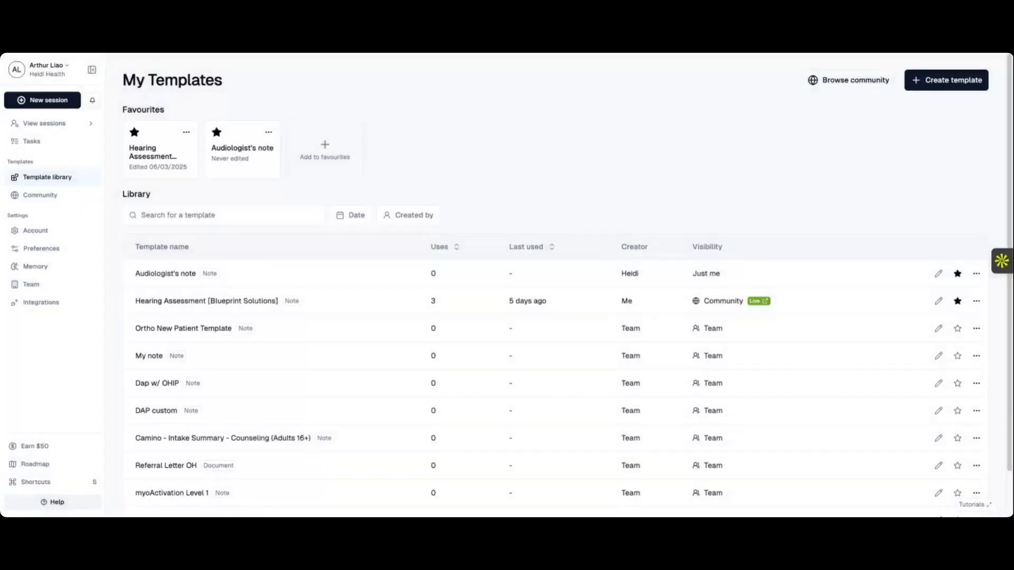
Filter the community templates by the Audiologist specialty and browse the matching templates
{"action": "left_click", "coordinate": [51, 196]}
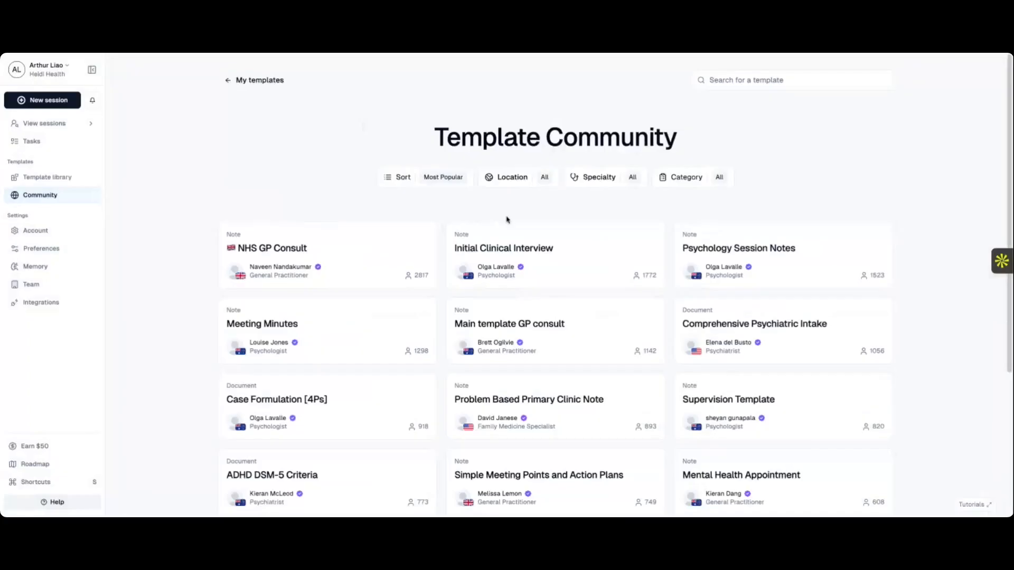
{"action": "left_click", "coordinate": [633, 181]}
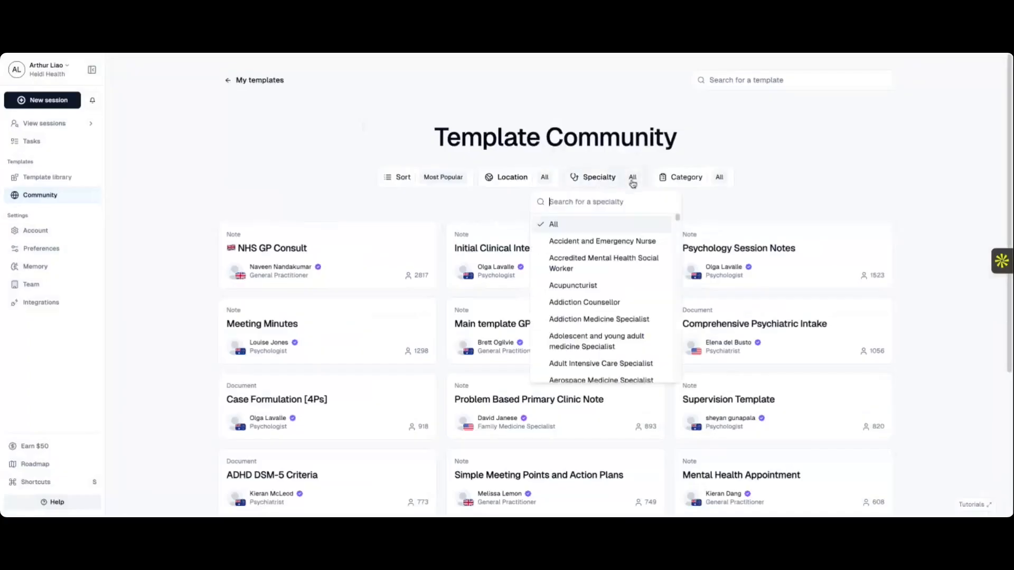
{"action": "type", "text": "audio"}
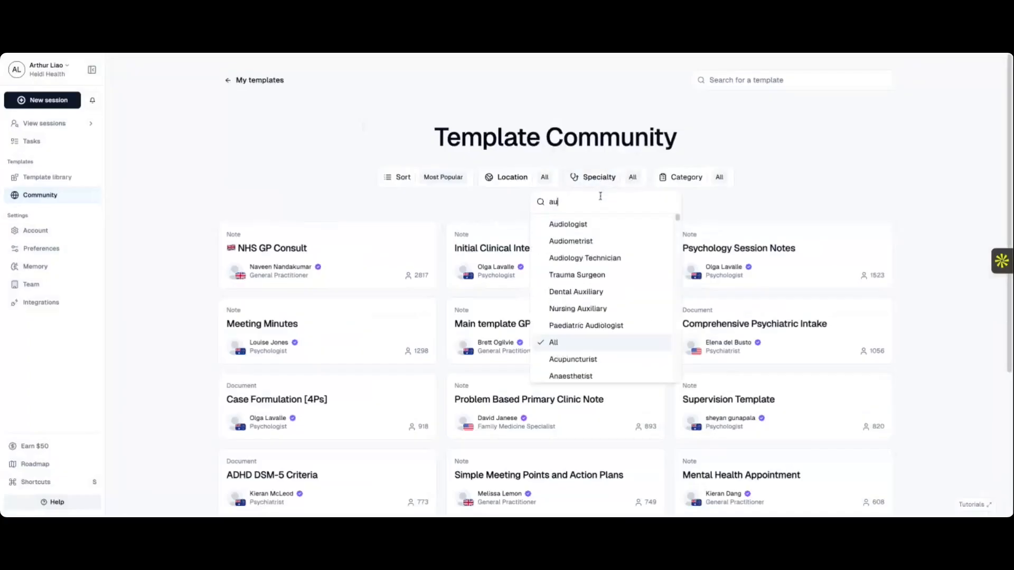
{"action": "left_click", "coordinate": [605, 231]}
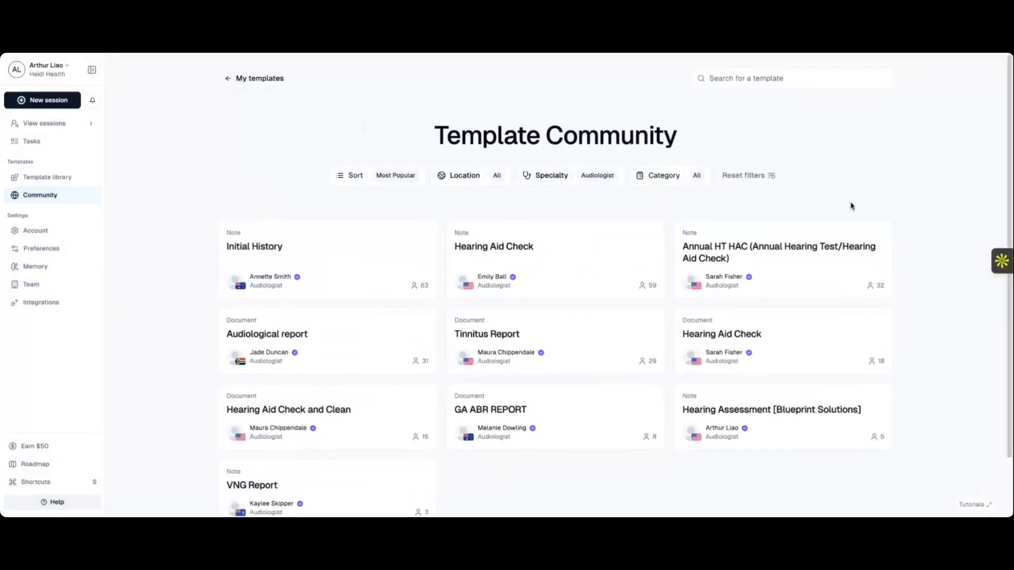
{"action": "scroll", "coordinate": [900, 232], "scroll_direction": "down", "scroll_amount": 2}
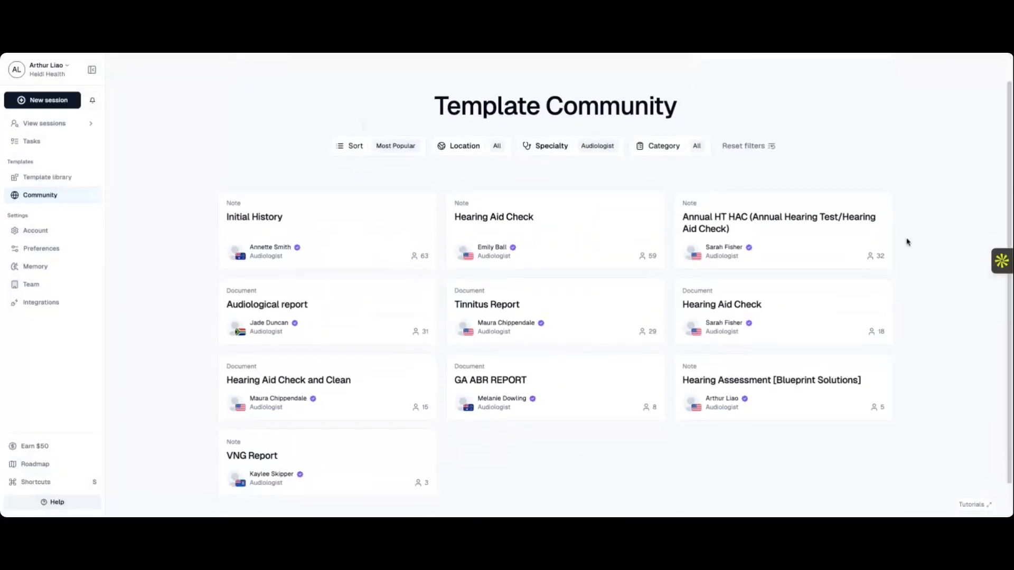
{"action": "scroll", "coordinate": [907, 242], "scroll_direction": "down", "scroll_amount": 1}
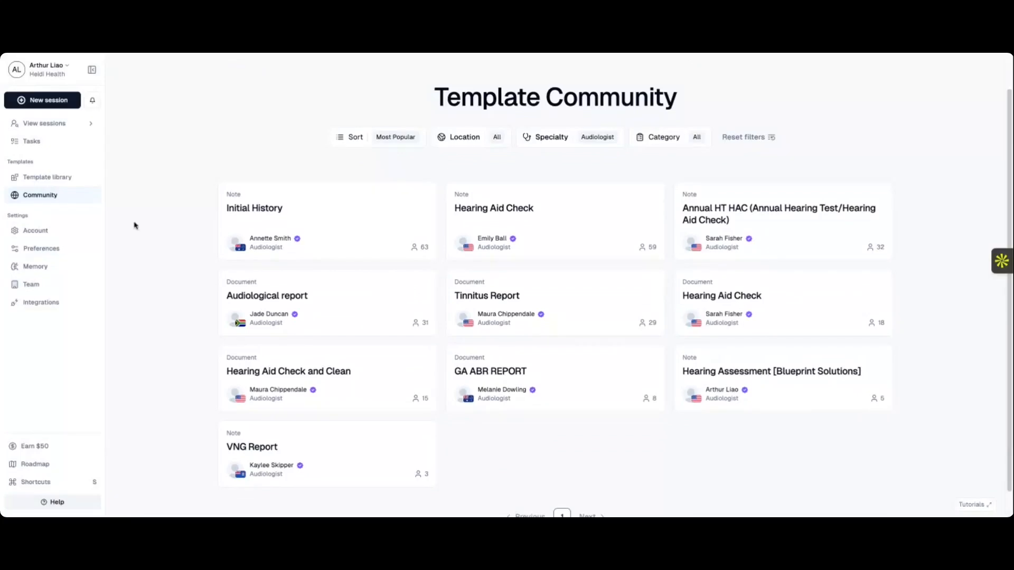
Create a new session and look through the voice choices in its note style settings
{"action": "left_click", "coordinate": [66, 101]}
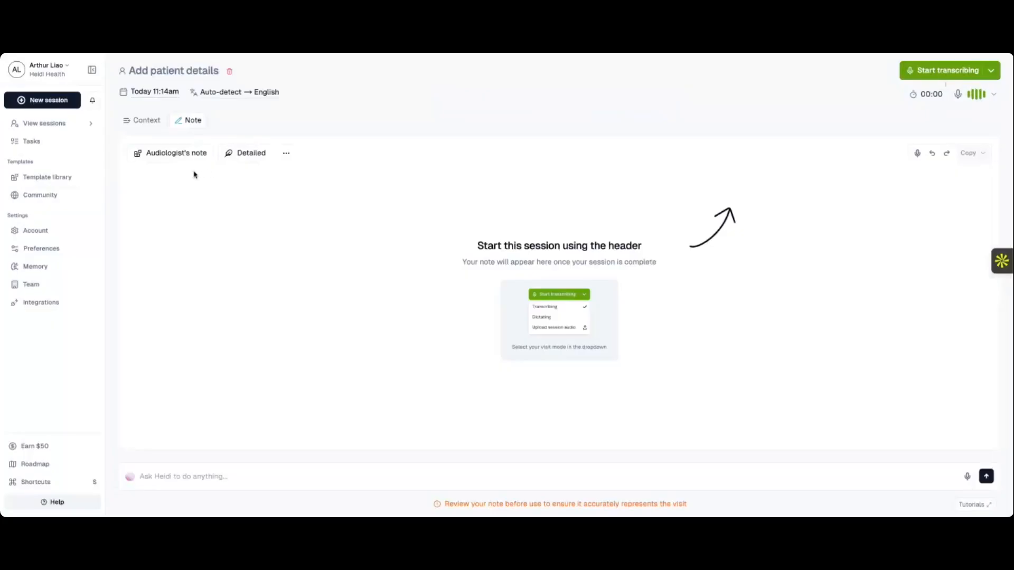
{"action": "left_click", "coordinate": [245, 157]}
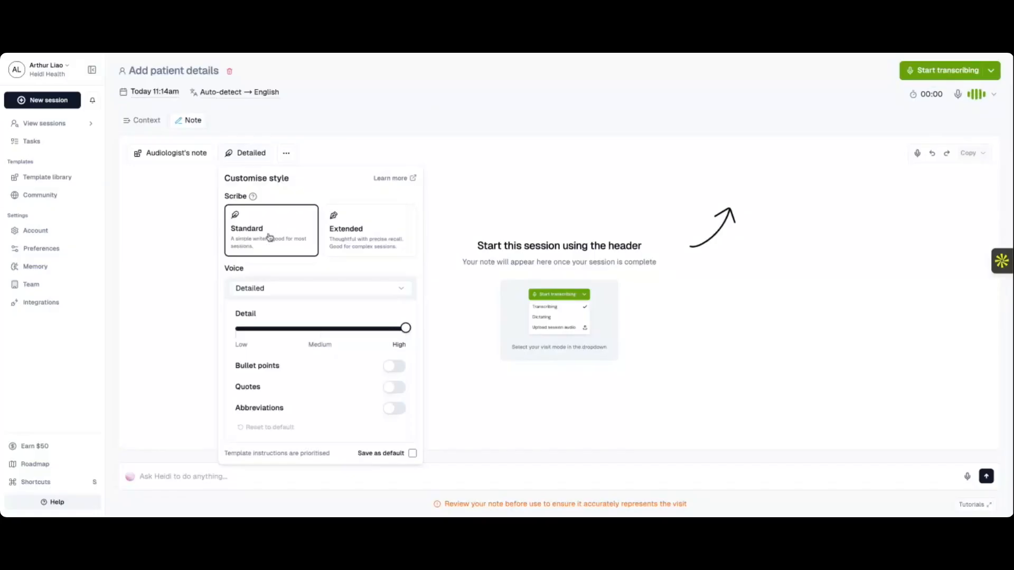
{"action": "left_click", "coordinate": [289, 294]}
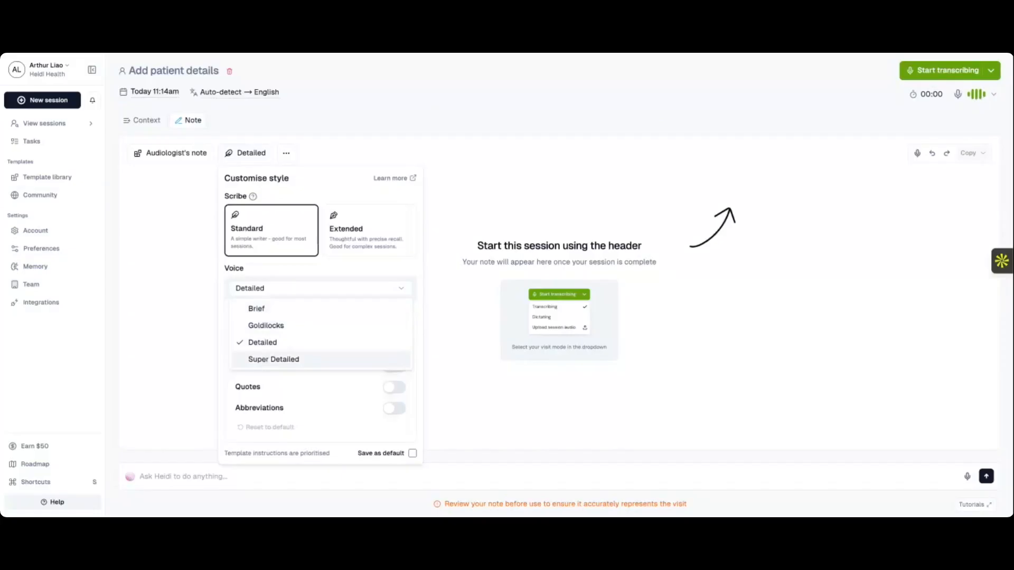
{"action": "left_click", "coordinate": [347, 155]}
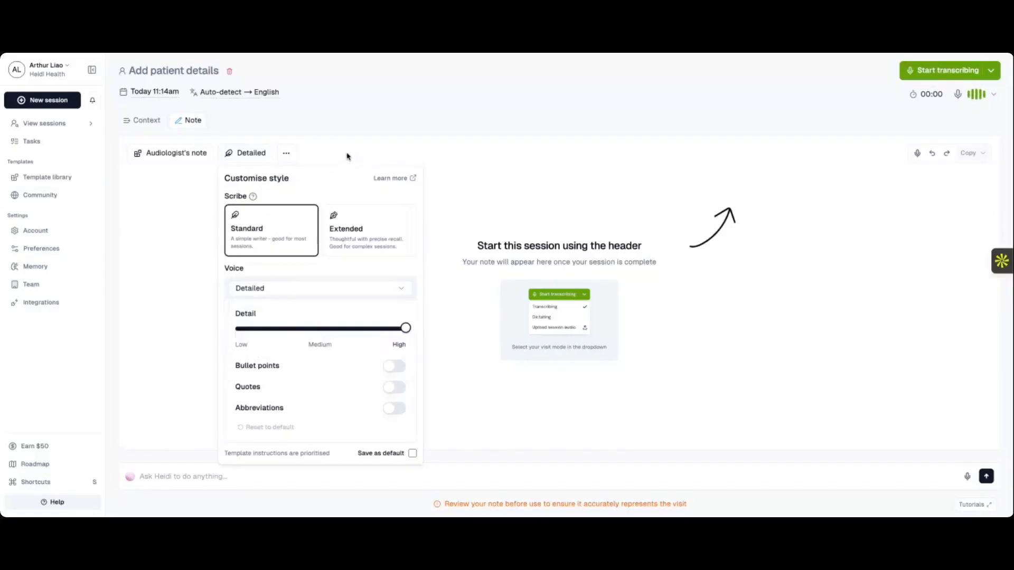
{"action": "left_click", "coordinate": [347, 155]}
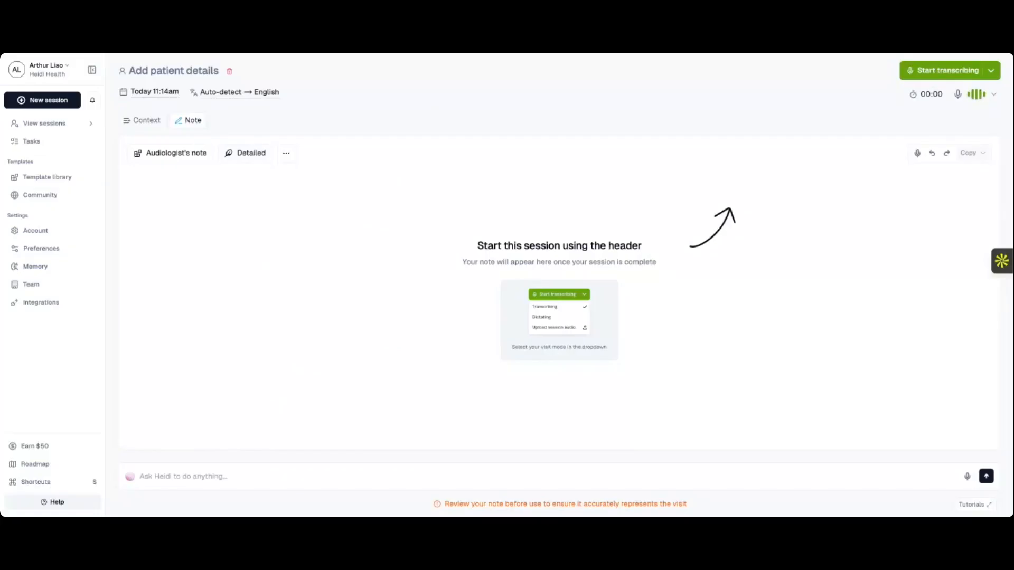
Check the session's patient context area and its attachment option, and return to the note
{"action": "left_click", "coordinate": [151, 123]}
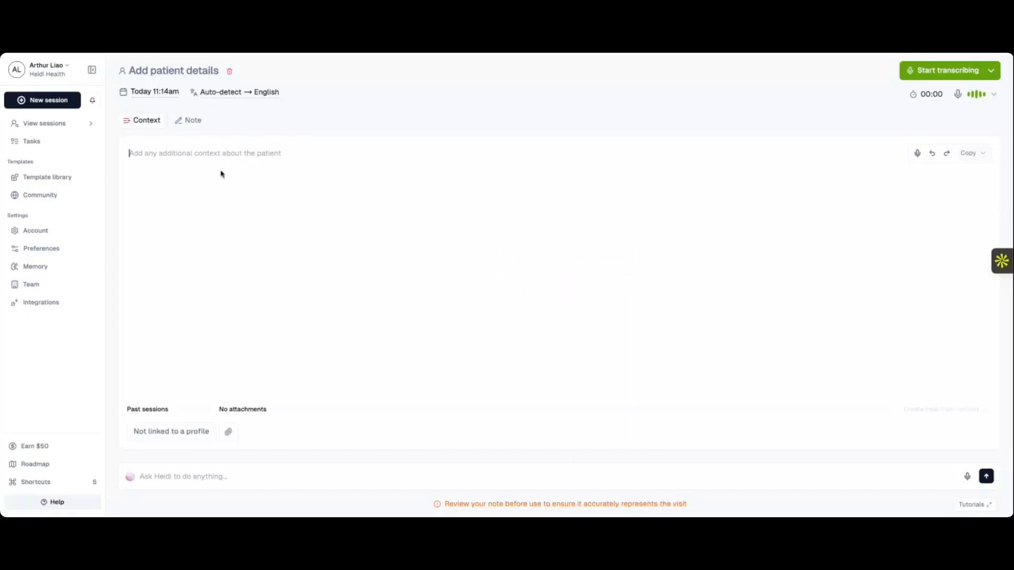
{"action": "left_click", "coordinate": [229, 430]}
{"action": "left_click", "coordinate": [162, 389]}
{"action": "left_click", "coordinate": [199, 127]}
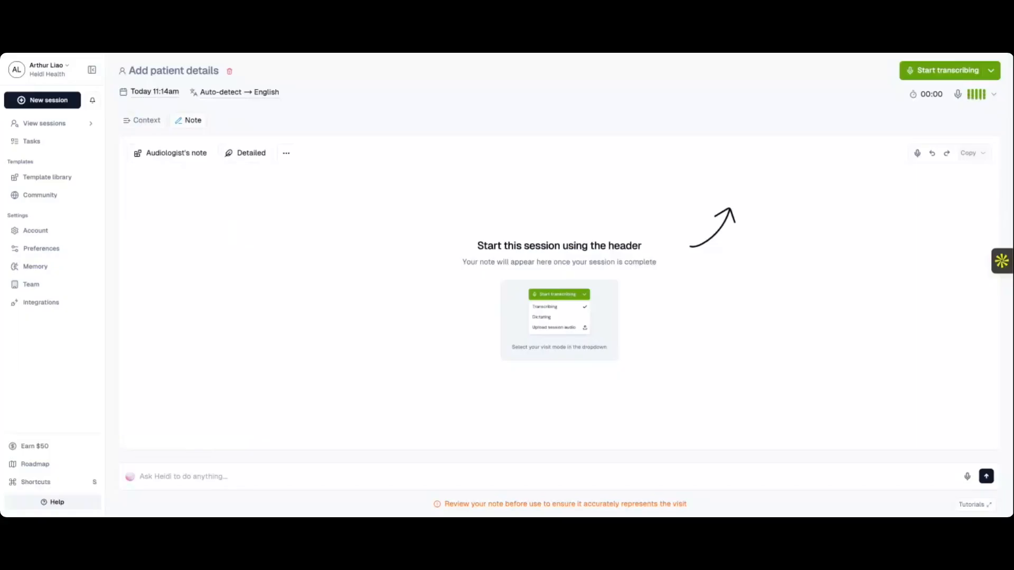
Transcribe the patient session, stop it to generate the note, and review the note from Subjective to Plan
{"action": "left_click", "coordinate": [930, 74]}
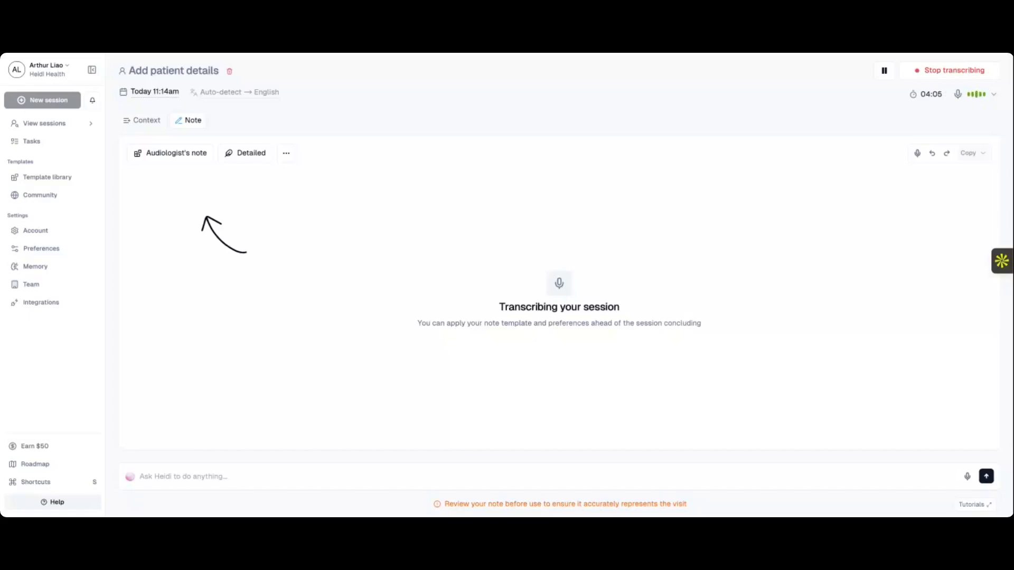
{"action": "left_click", "coordinate": [941, 74]}
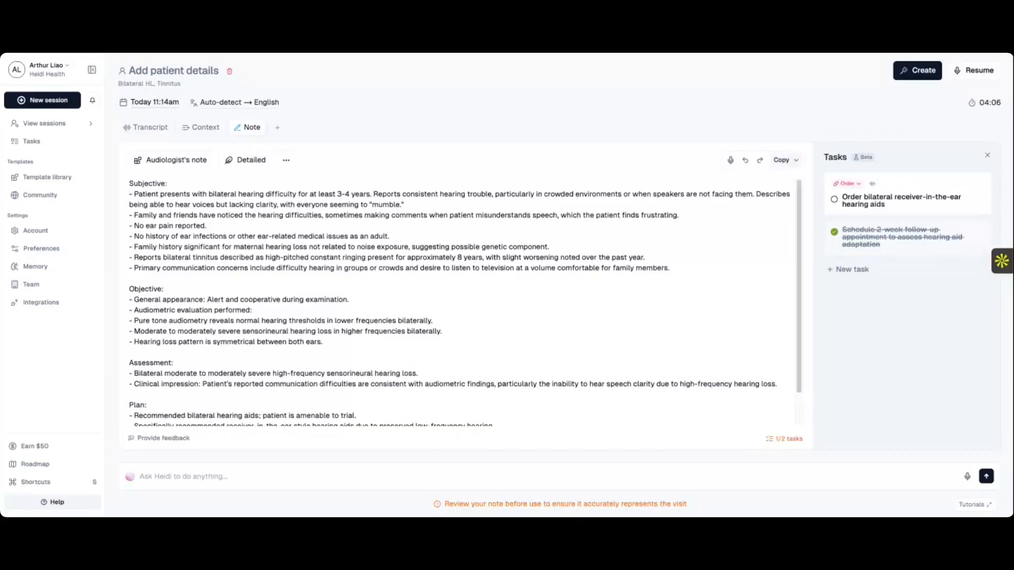
{"action": "scroll", "coordinate": [462, 302], "scroll_direction": "down", "scroll_amount": 1}
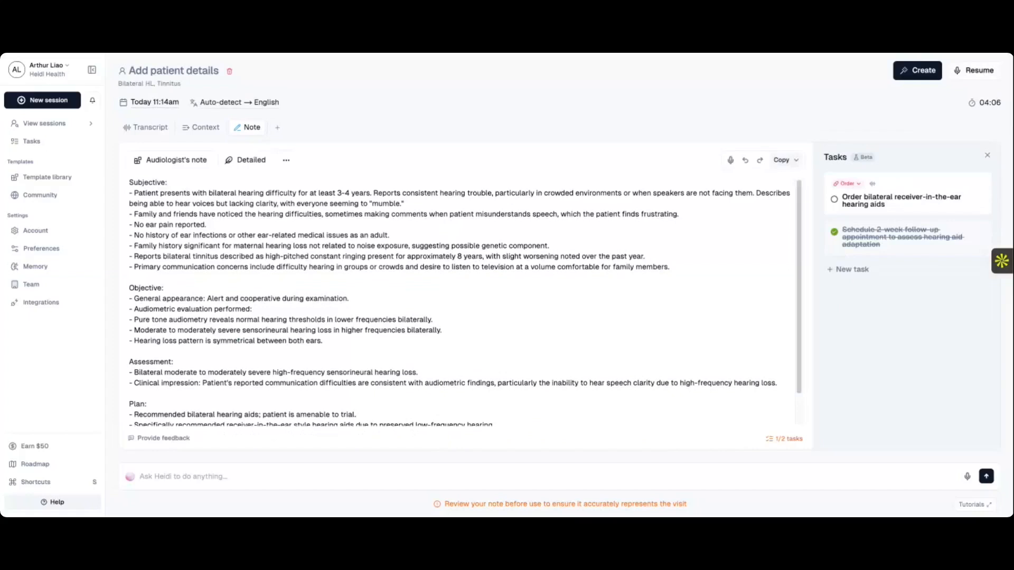
{"action": "scroll", "coordinate": [465, 303], "scroll_direction": "down", "scroll_amount": 1}
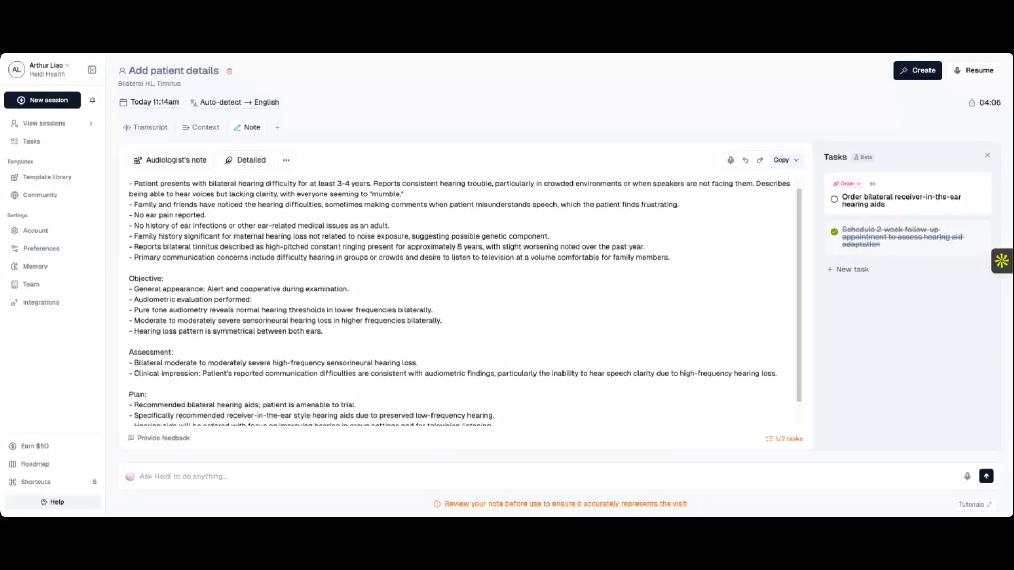
{"action": "scroll", "coordinate": [465, 303], "scroll_direction": "down", "scroll_amount": 2}
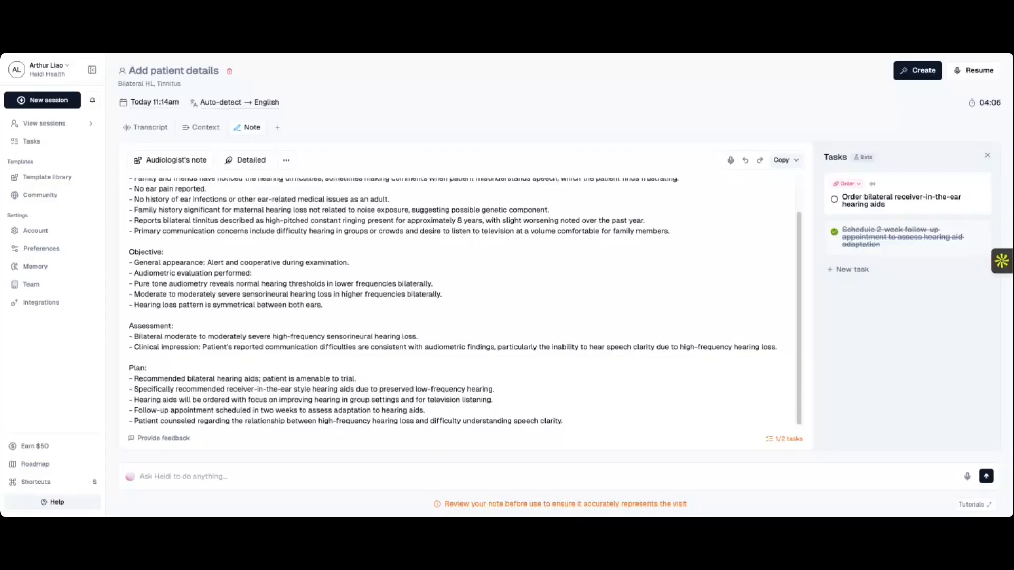
{"action": "scroll", "coordinate": [636, 314], "scroll_direction": "up", "scroll_amount": 1}
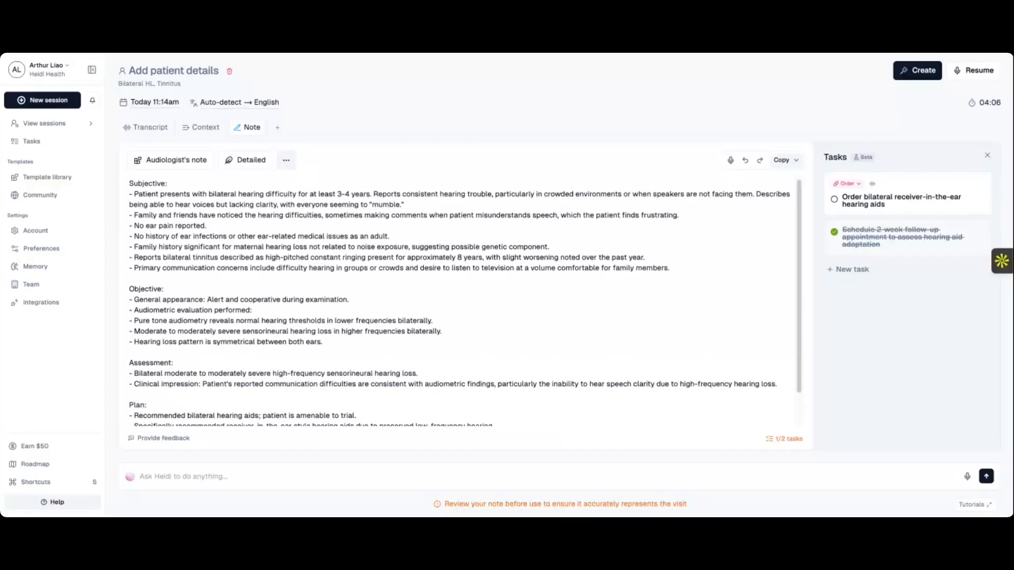
Open the template behind the generated note and show the template-writing help, focusing on its Placeholders section
{"action": "left_click", "coordinate": [285, 160]}
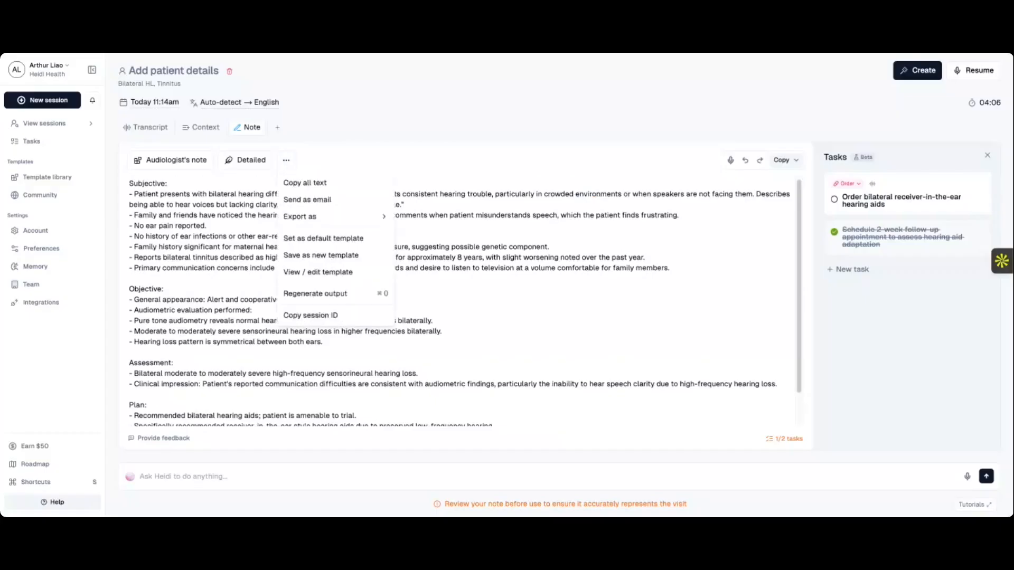
{"action": "left_click", "coordinate": [346, 275]}
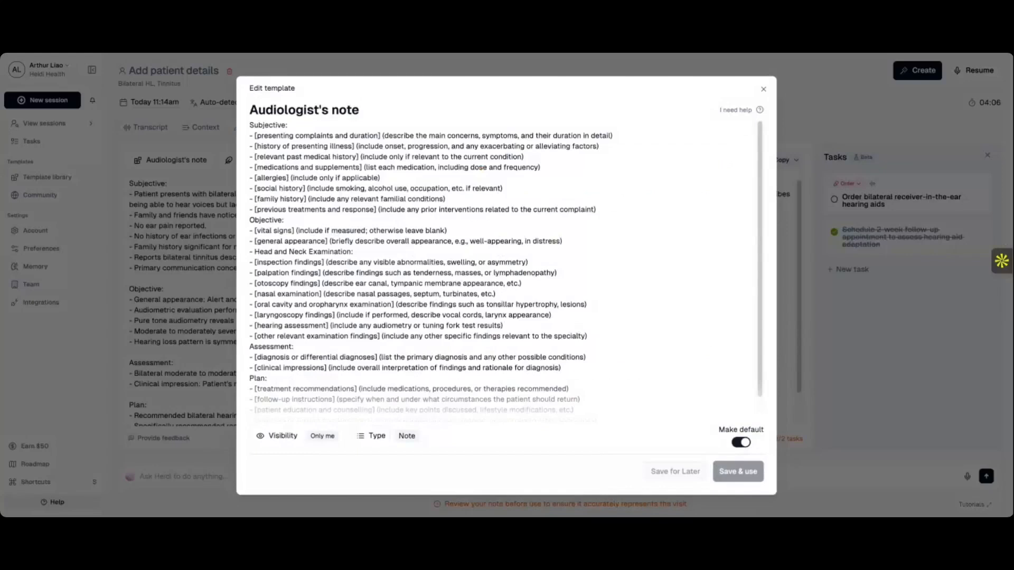
{"action": "left_click", "coordinate": [759, 112]}
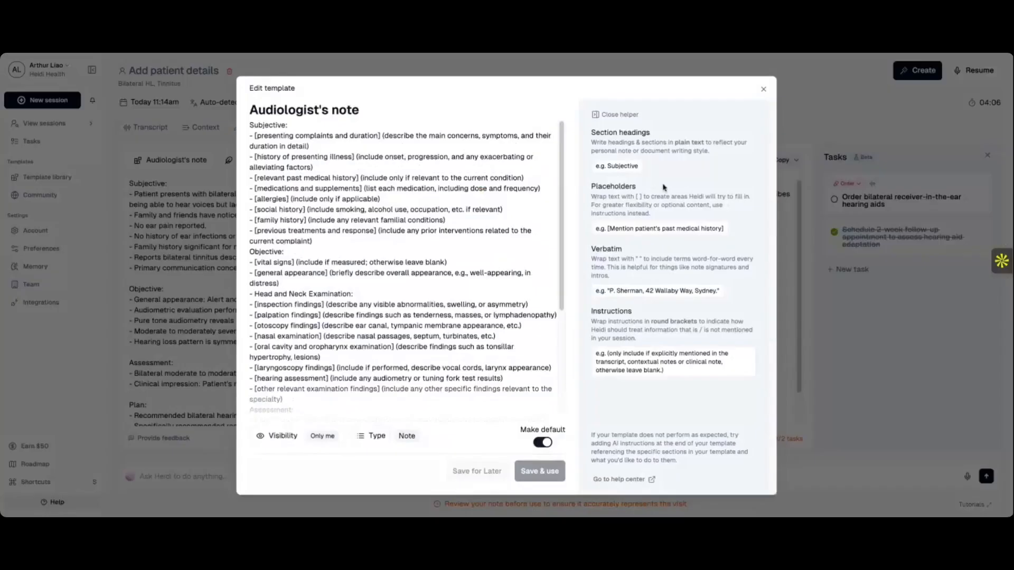
{"action": "left_click_drag", "start_coordinate": [591, 185], "coordinate": [641, 202]}
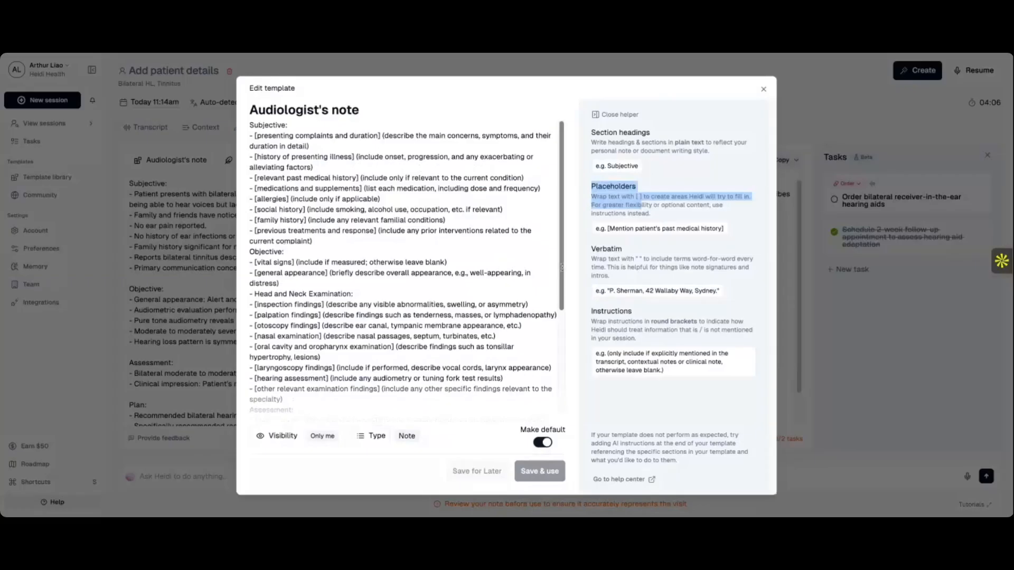
Examine the bracketed placeholder and parenthesised instruction for presenting complaints in the Audiologist's note template, and close the template
{"action": "left_click_drag", "start_coordinate": [292, 125], "coordinate": [383, 137]}
{"action": "left_click", "coordinate": [327, 133]}
{"action": "left_click", "coordinate": [382, 137]}
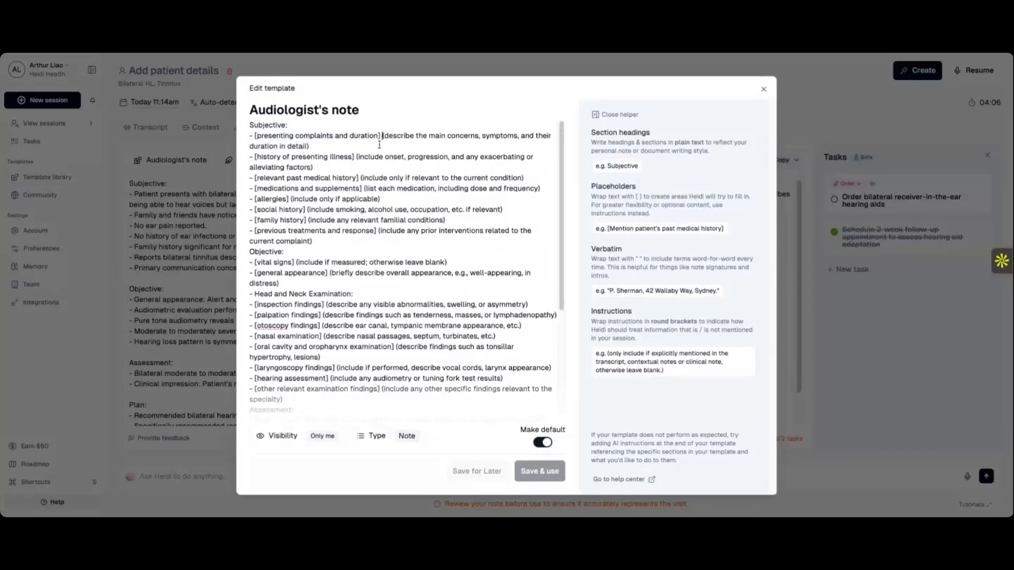
{"action": "left_click_drag", "start_coordinate": [395, 139], "coordinate": [433, 137]}
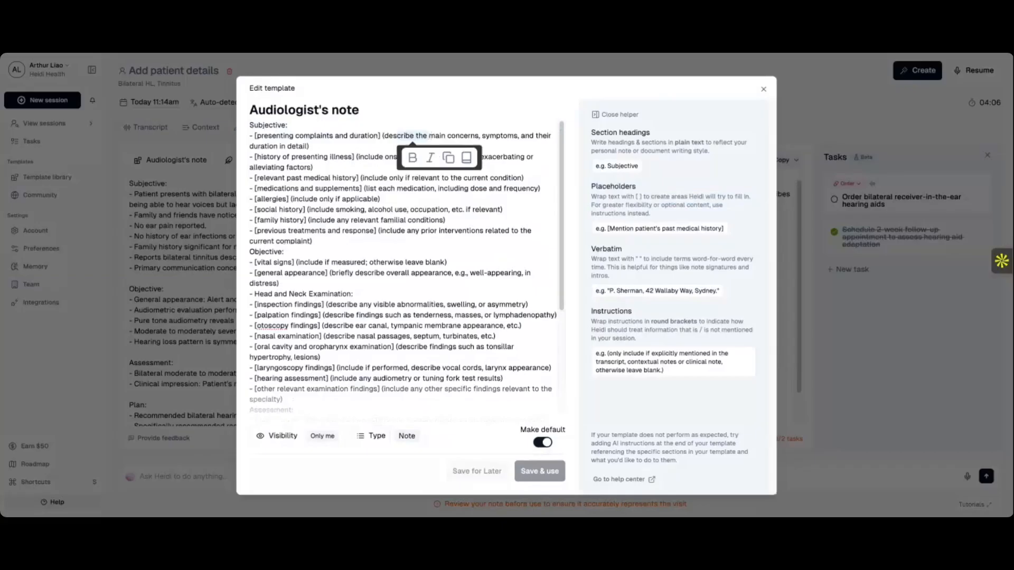
{"action": "left_click", "coordinate": [317, 250]}
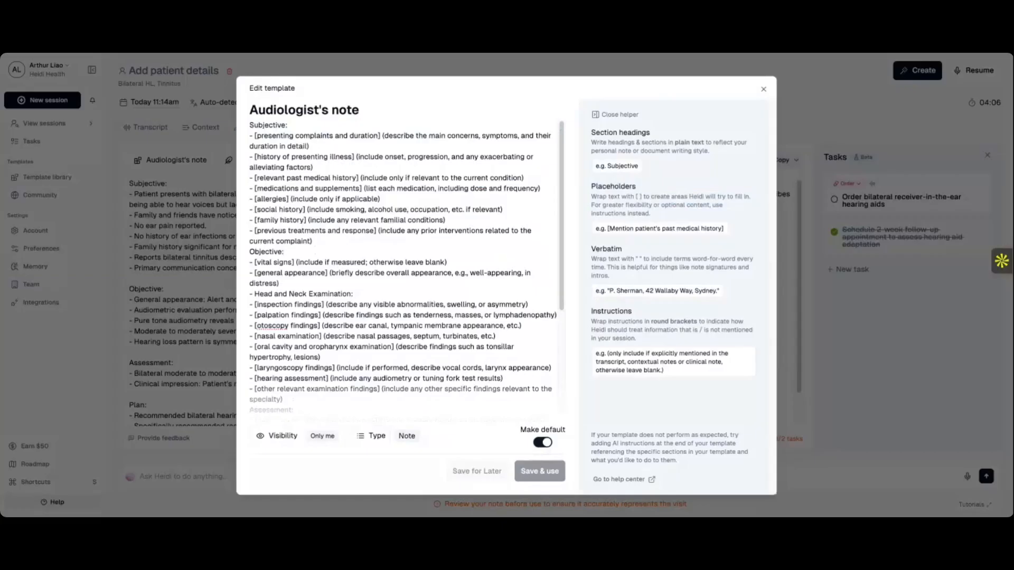
{"action": "scroll", "coordinate": [404, 264], "scroll_direction": "down", "scroll_amount": 1}
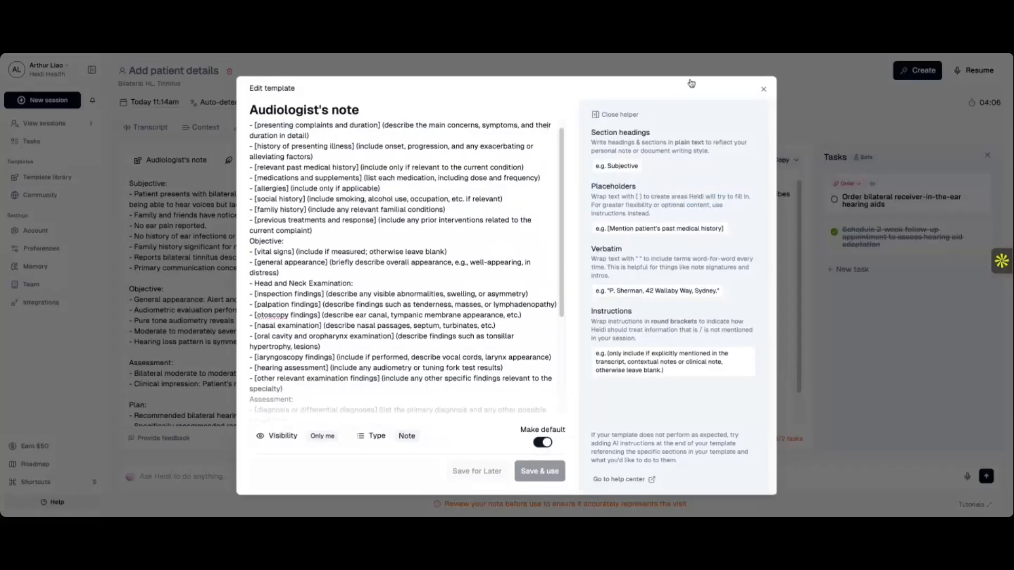
{"action": "left_click", "coordinate": [764, 89]}
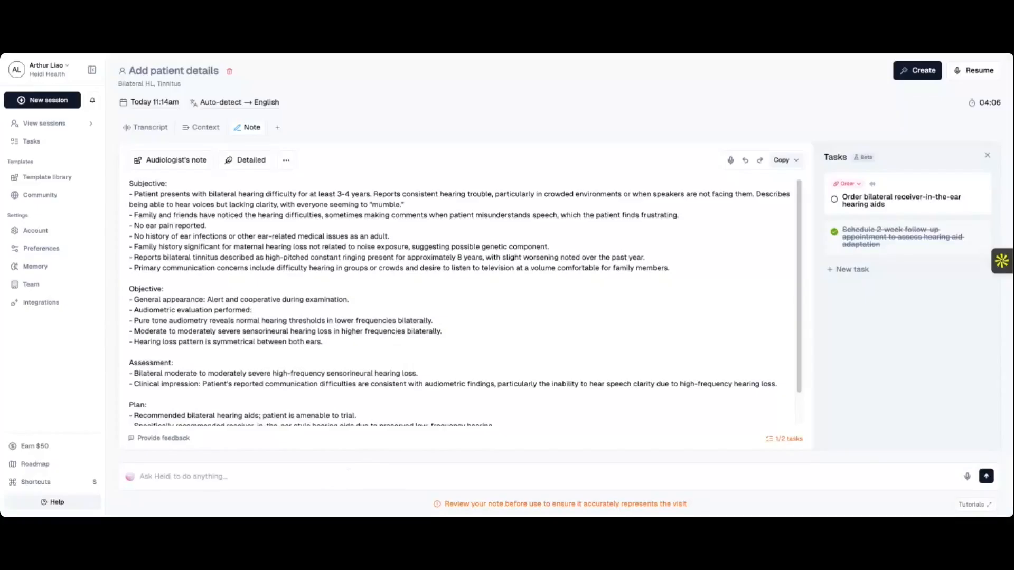
Ask Heidi for a referral letter addressed to the named doctor, and read through the generated letter
{"action": "type", "text": "referall letter to dr. john"}
{"action": "key", "text": "Return"}
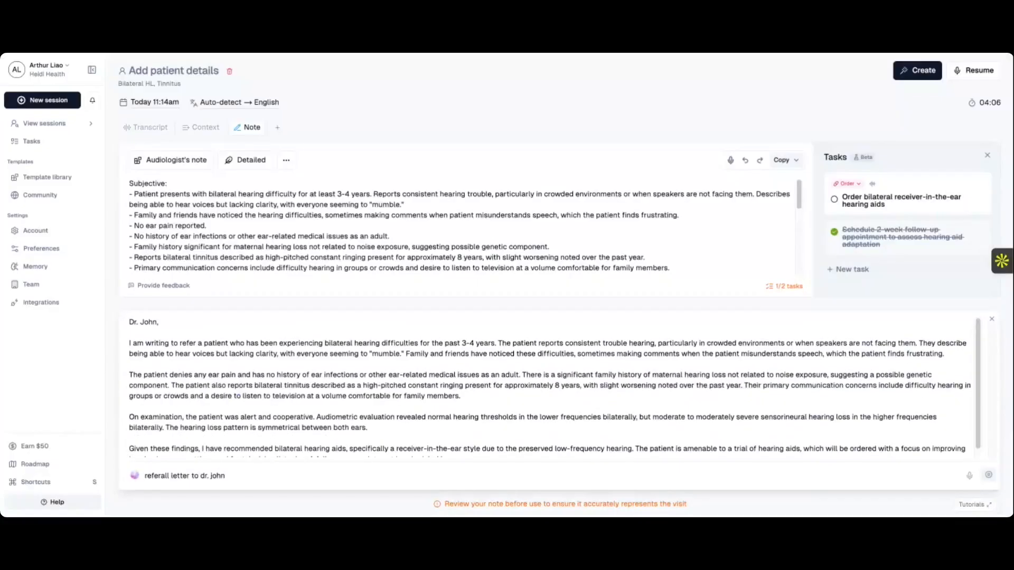
{"action": "scroll", "coordinate": [274, 348], "scroll_direction": "down", "scroll_amount": 1}
{"action": "scroll", "coordinate": [273, 349], "scroll_direction": "up", "scroll_amount": 1}
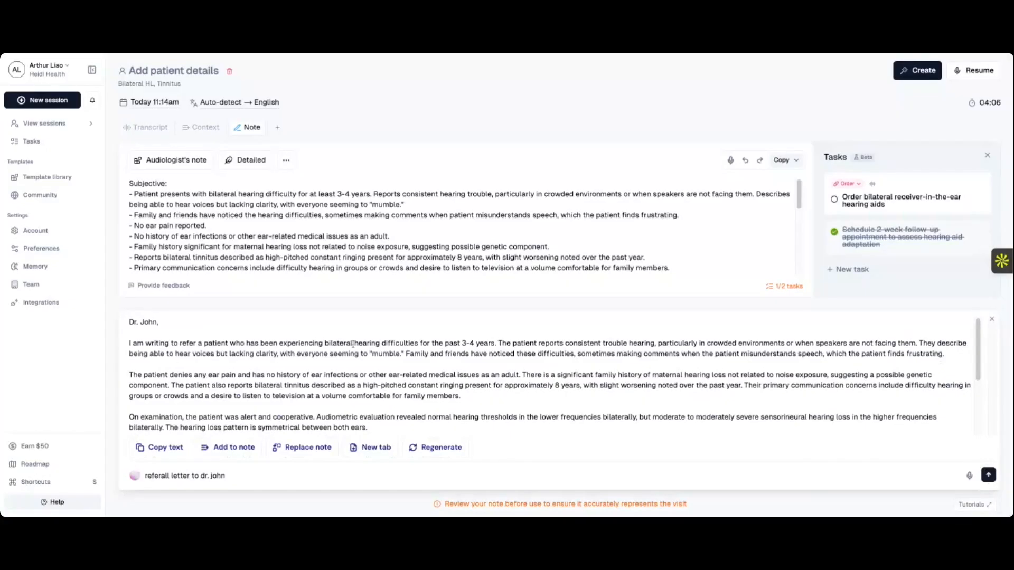
{"action": "left_click_drag", "start_coordinate": [341, 343], "coordinate": [458, 346]}
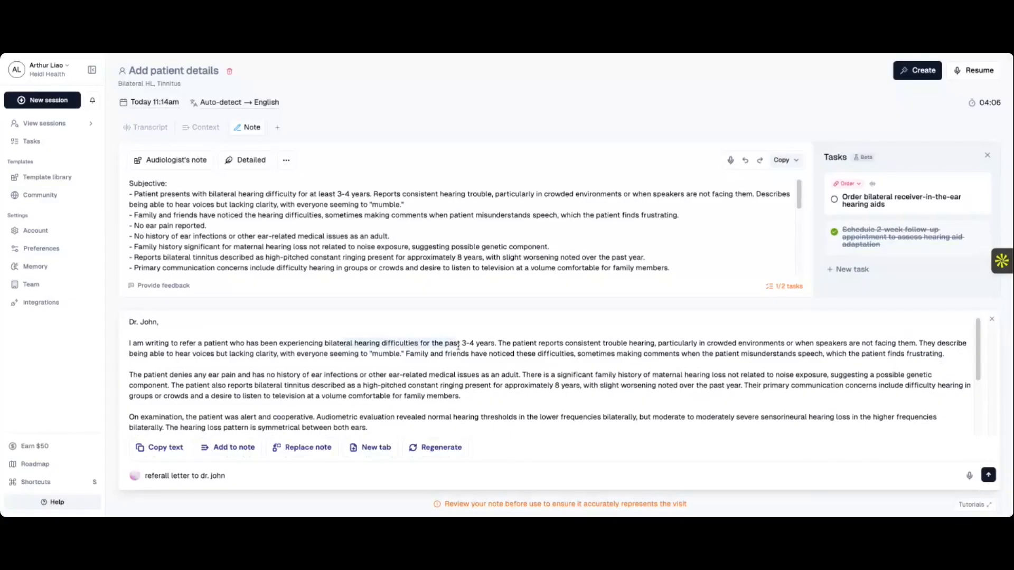
{"action": "scroll", "coordinate": [458, 346], "scroll_direction": "down", "scroll_amount": 3}
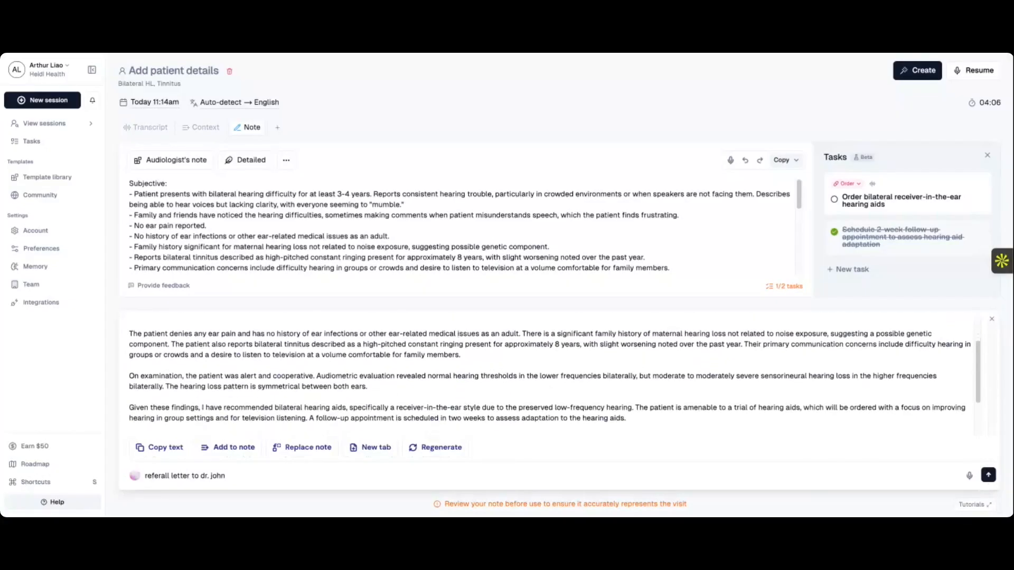
Read the generated referral letter to its closing line and close it to return to the full note
{"action": "scroll", "coordinate": [494, 376], "scroll_direction": "down", "scroll_amount": 1}
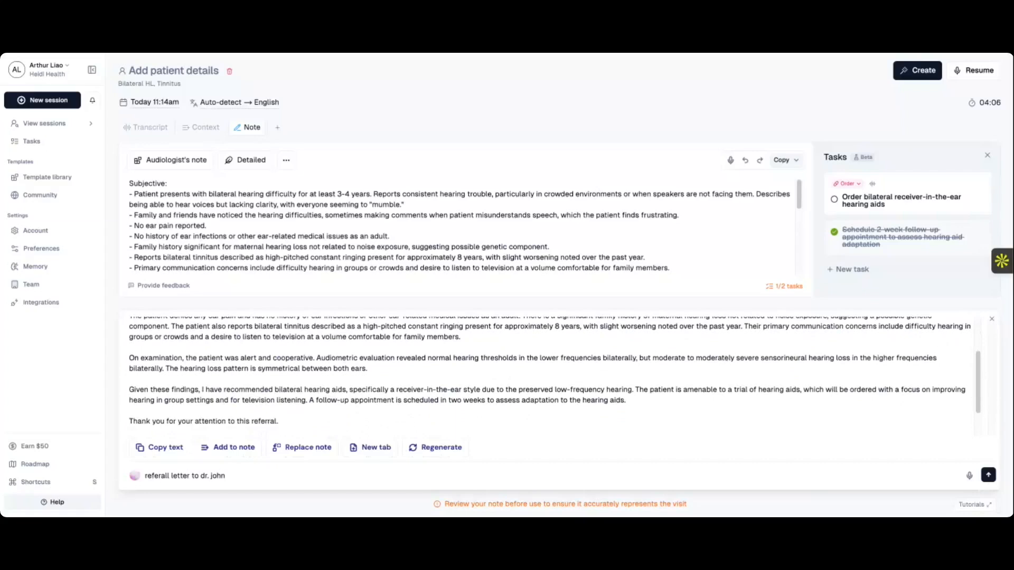
{"action": "left_click", "coordinate": [992, 319]}
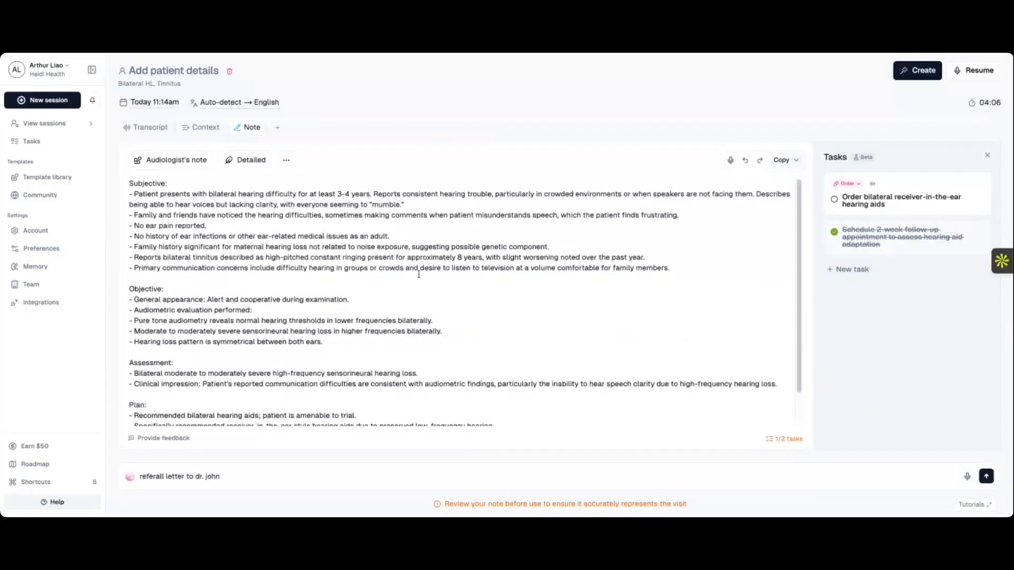
Dictate "So clicking this microphone button I can dictate into heidi very similar to using dragon" on a new line between the Subjective and Objective sections
{"action": "type", "text": "sssss"}
{"action": "key", "text": "BackSpace"}
{"action": "key", "text": "BackSpace"}
{"action": "key", "text": "BackSpace"}
{"action": "key", "text": "BackSpace"}
{"action": "key", "text": "BackSpace"}
{"action": "key", "text": "Return"}
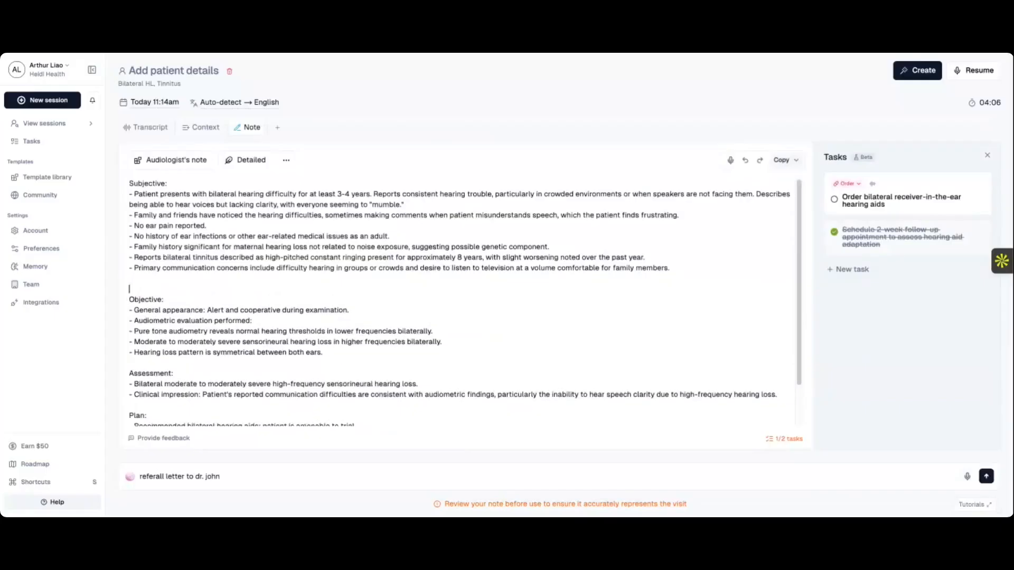
{"action": "key", "text": "Return"}
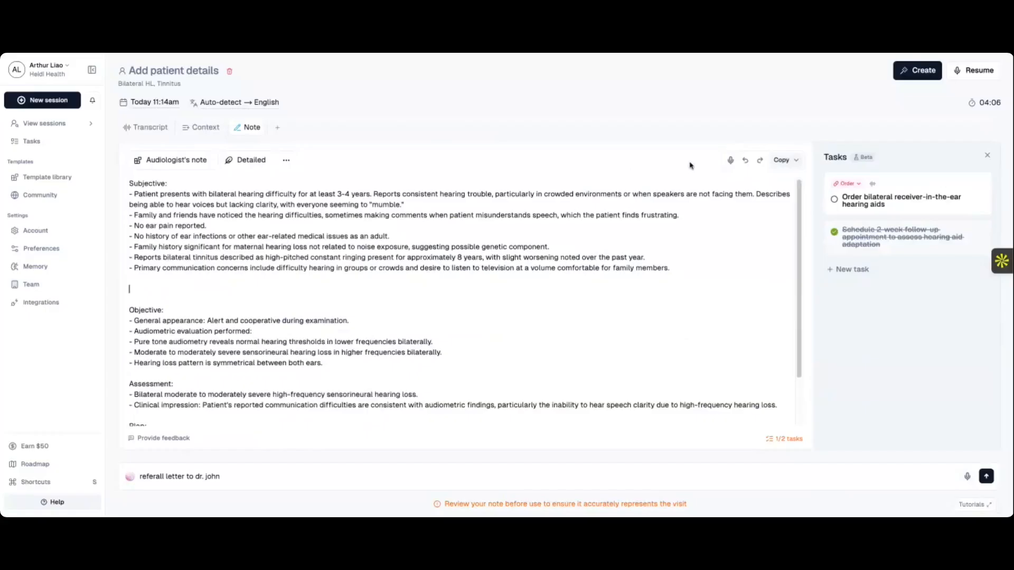
{"action": "left_click", "coordinate": [730, 160]}
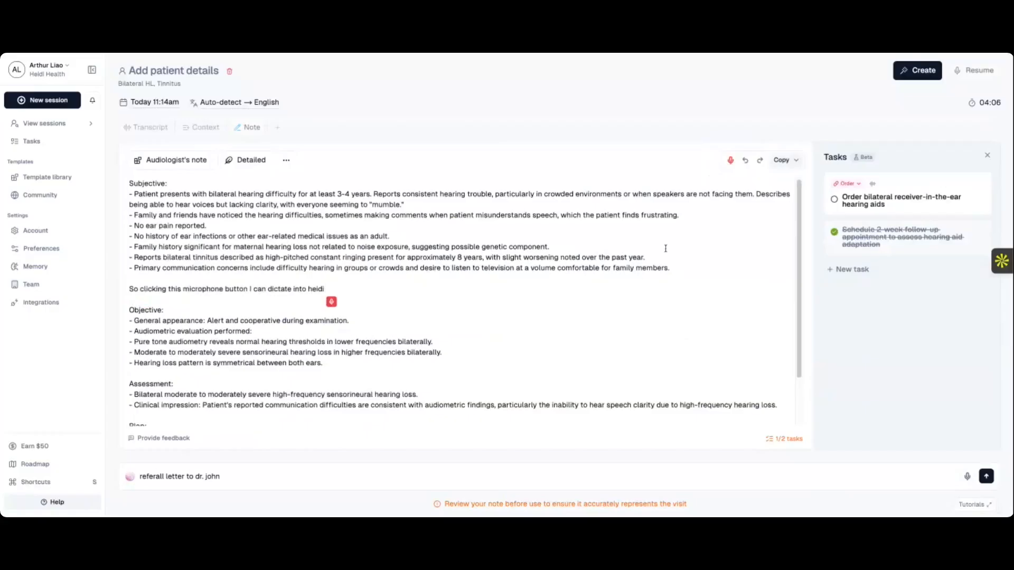
{"action": "left_click", "coordinate": [730, 161]}
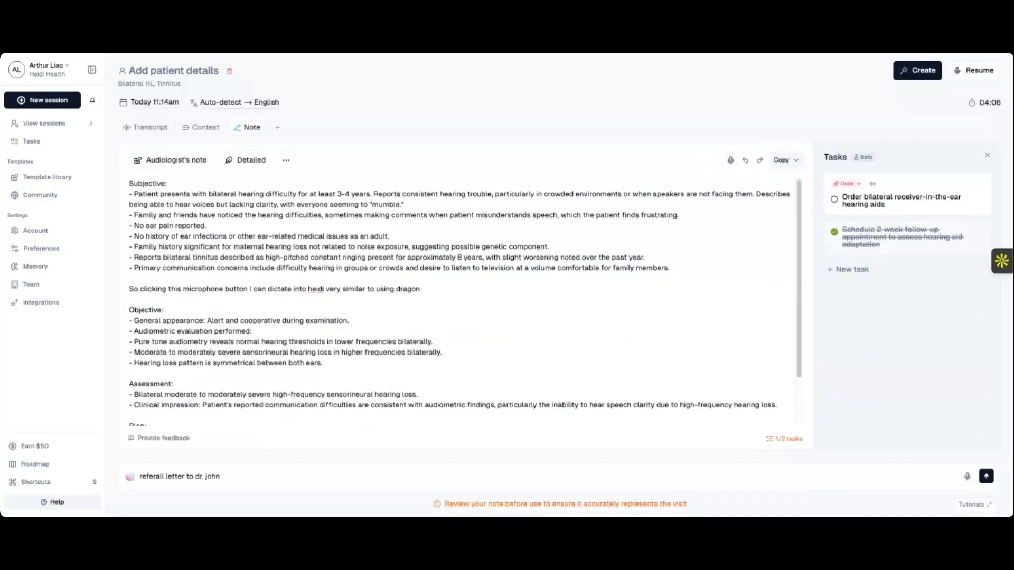
Close the task list beside the note and start a new blank session
{"action": "left_click", "coordinate": [988, 155]}
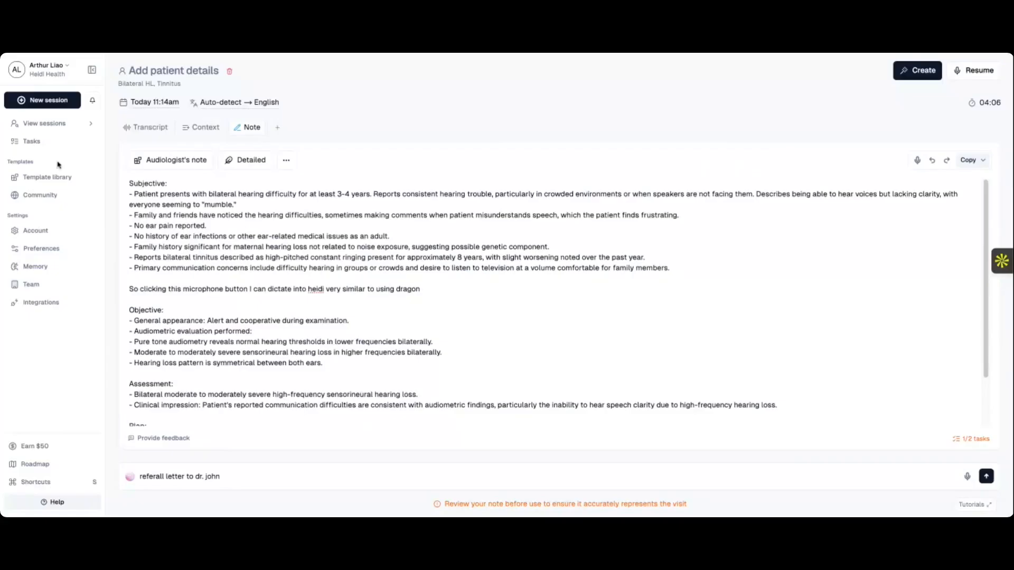
{"action": "left_click", "coordinate": [62, 103]}
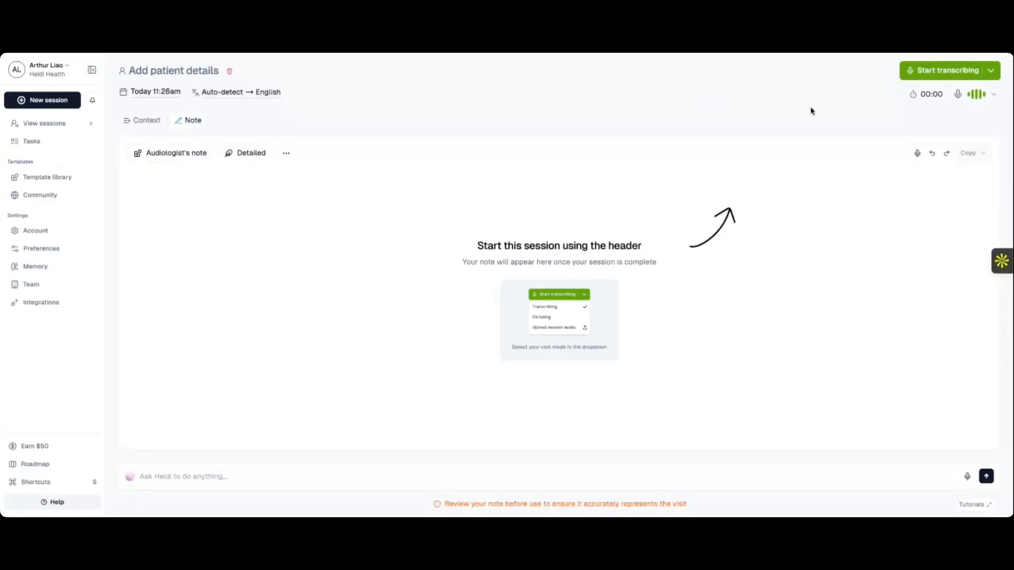
Reopen the past session "Bilateral HL, Tinnitus" and regenerate its Audiologist's note in the Brief voice
{"action": "left_click", "coordinate": [79, 125]}
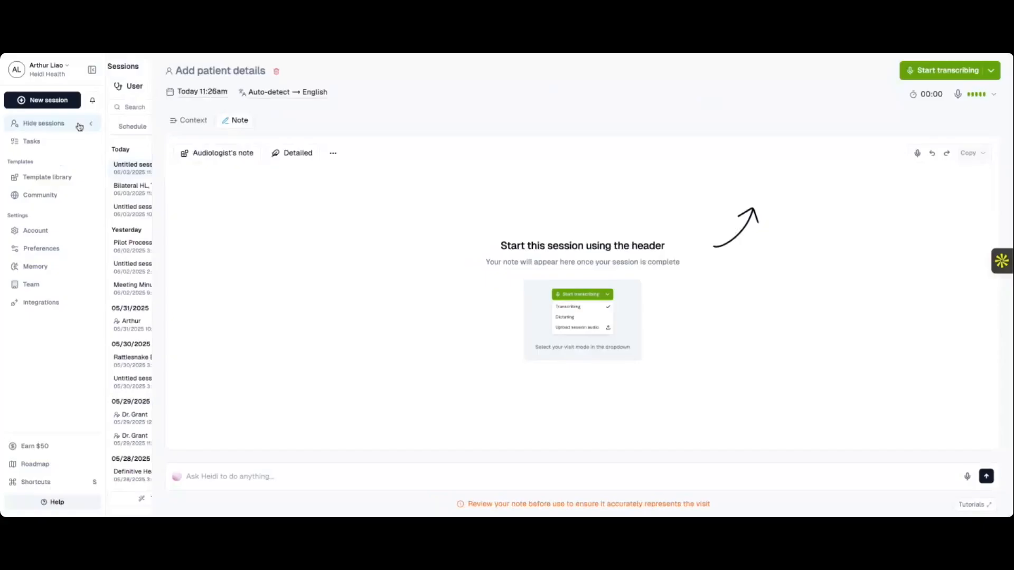
{"action": "left_click", "coordinate": [152, 192]}
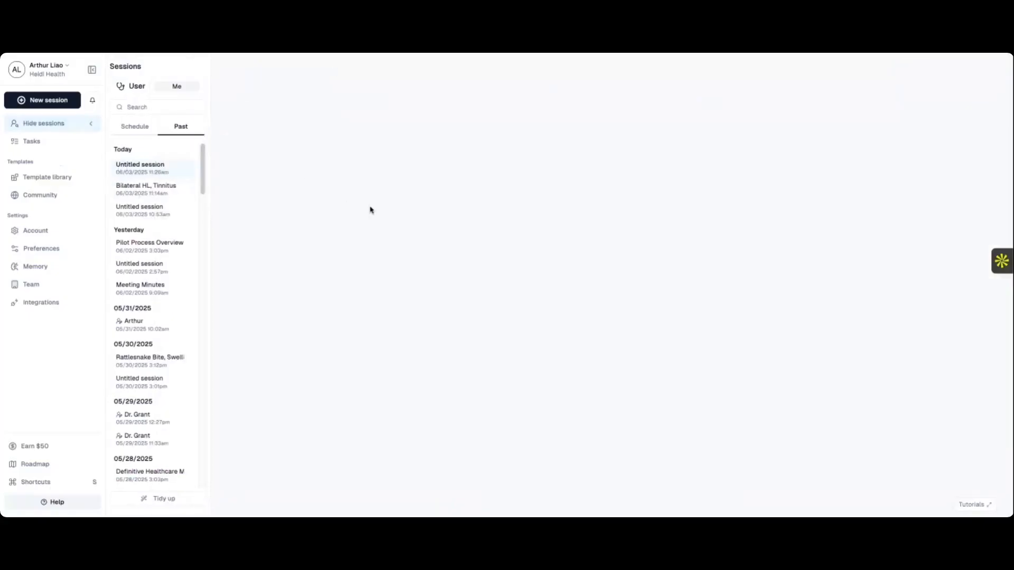
{"action": "left_click", "coordinate": [357, 165]}
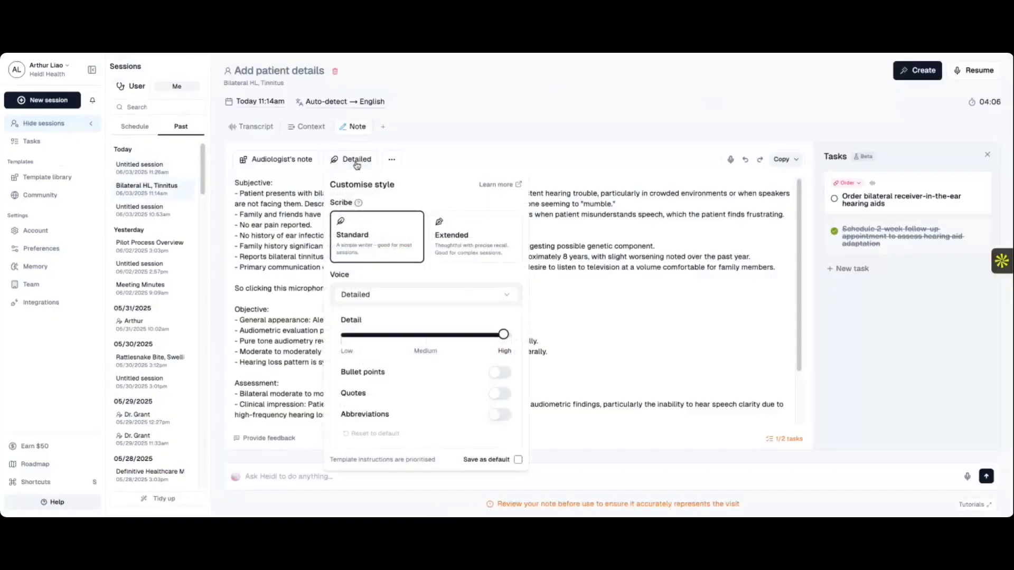
{"action": "left_click", "coordinate": [403, 295]}
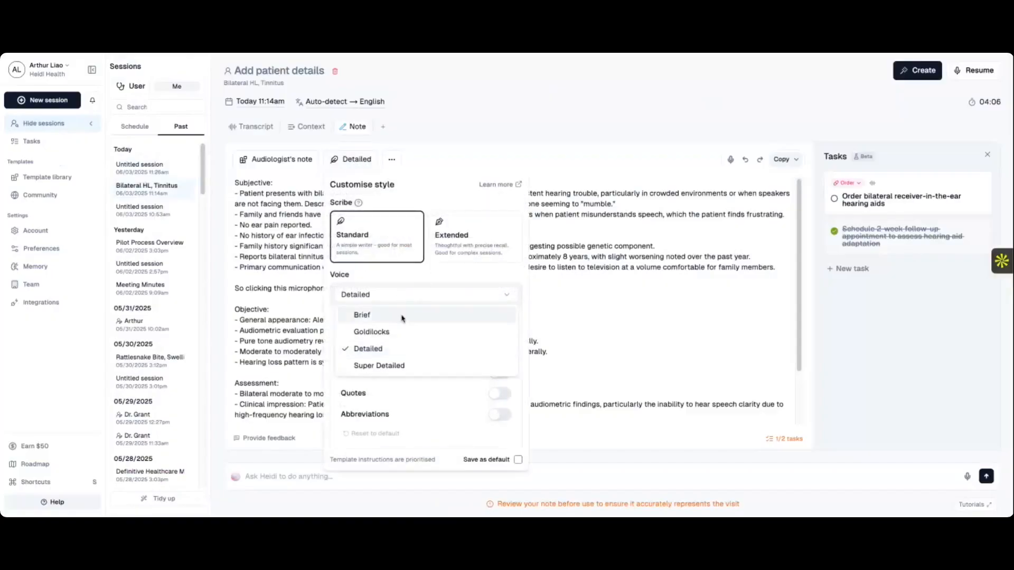
{"action": "left_click", "coordinate": [402, 316]}
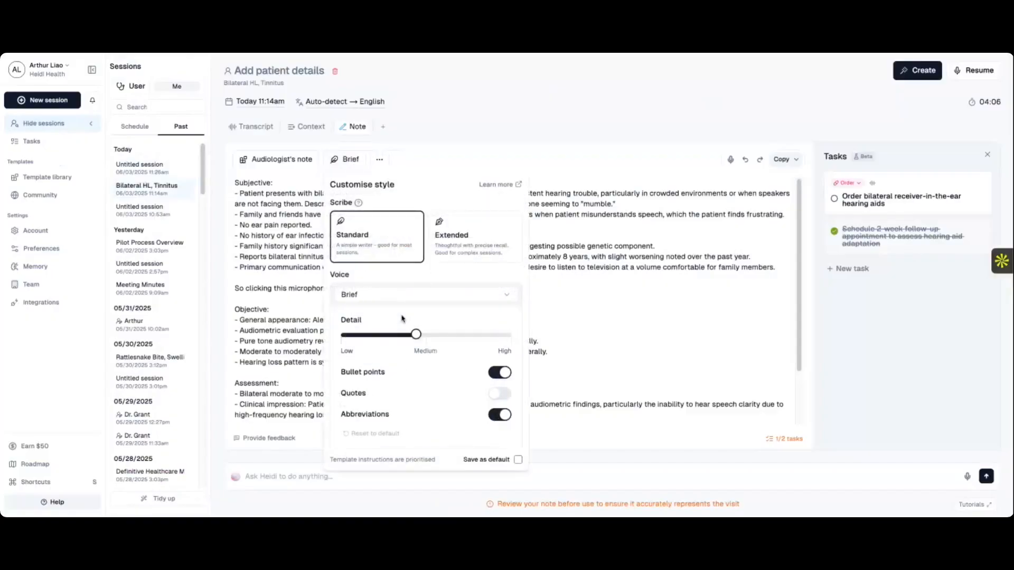
{"action": "left_click", "coordinate": [605, 326]}
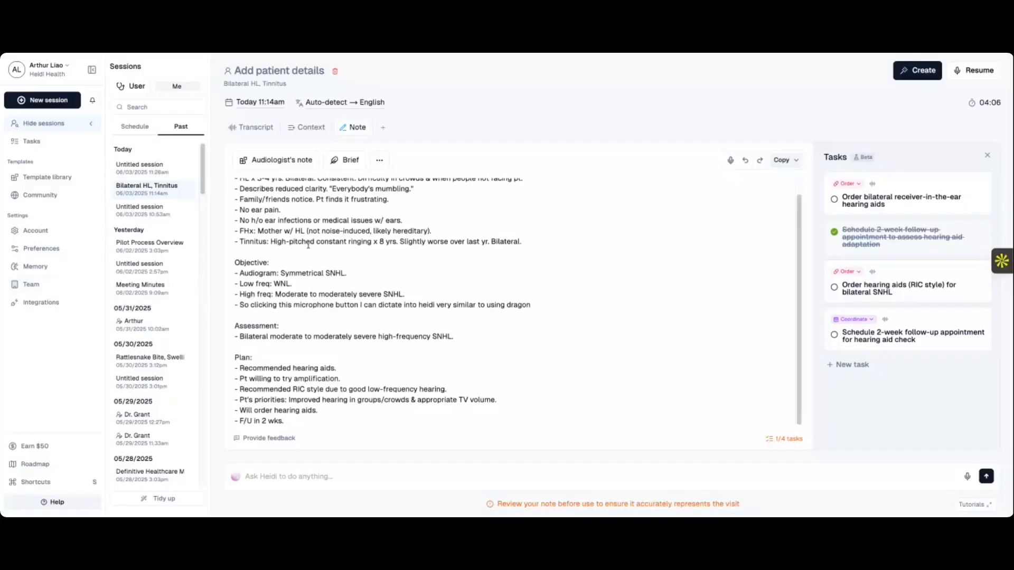
Customise the note's writing style with Medium detail and quotes turned on
{"action": "left_click", "coordinate": [346, 163]}
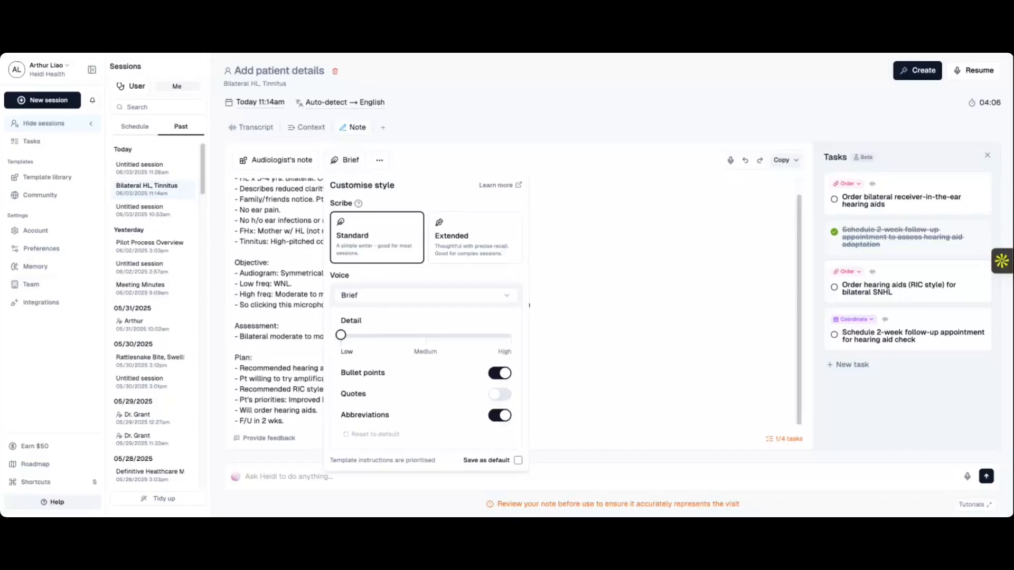
{"action": "left_click", "coordinate": [391, 297]}
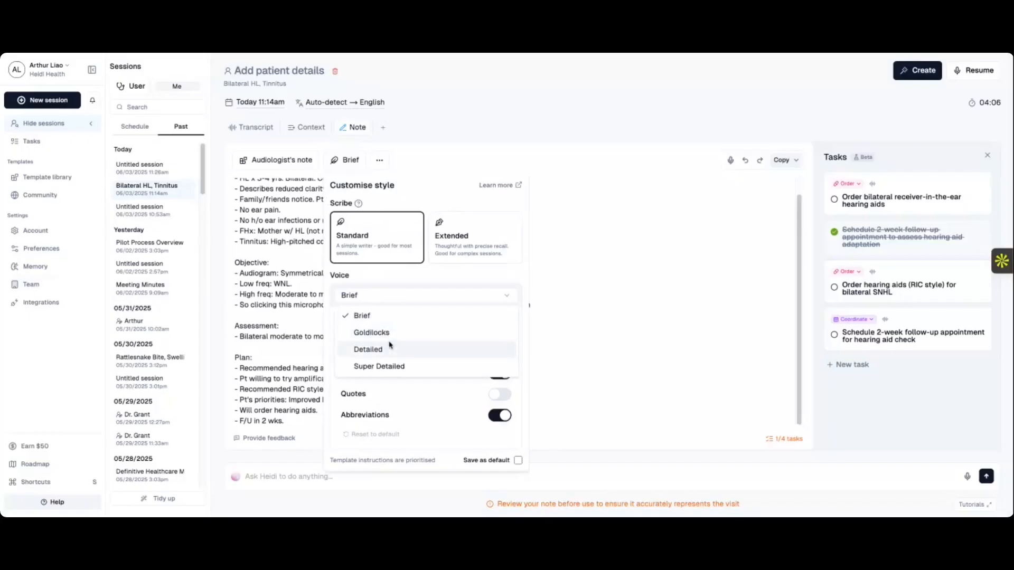
{"action": "left_click", "coordinate": [418, 294]}
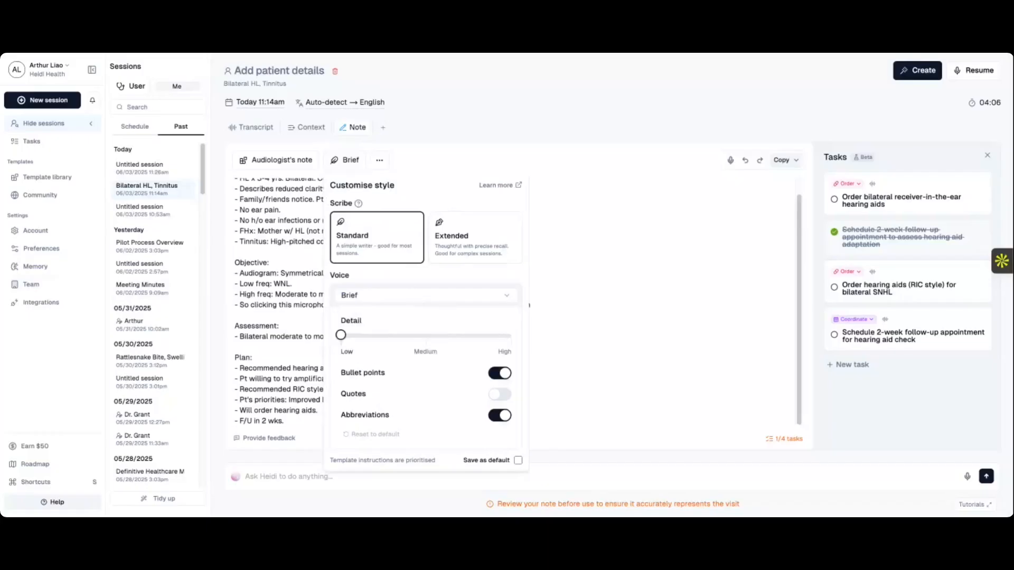
{"action": "left_click", "coordinate": [429, 337]}
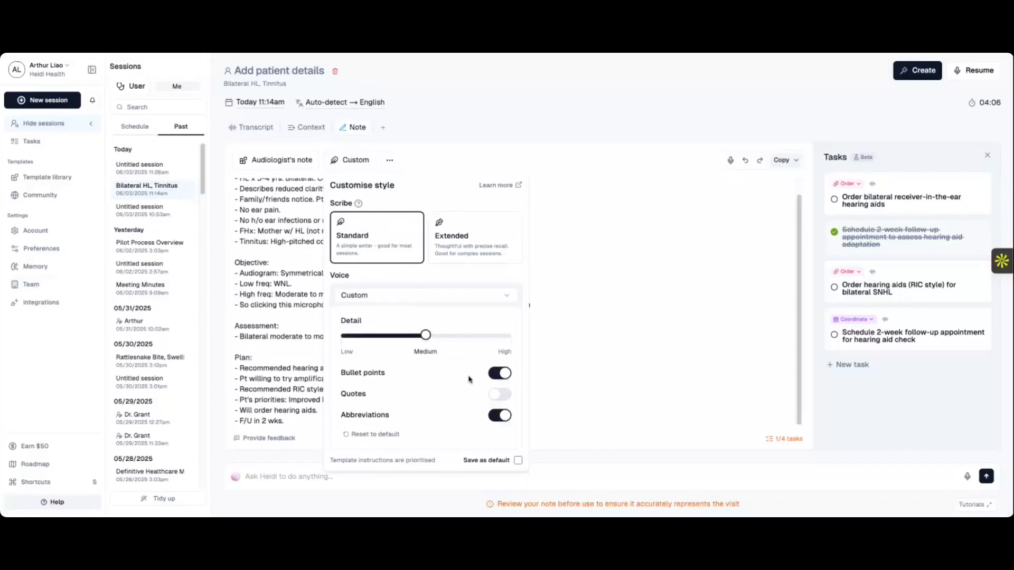
{"action": "left_click", "coordinate": [499, 396]}
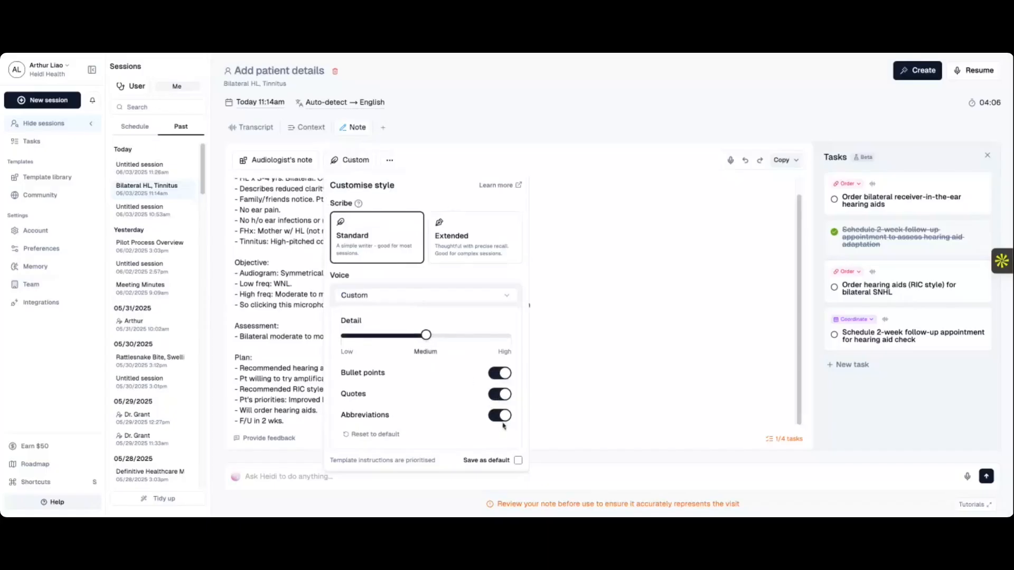
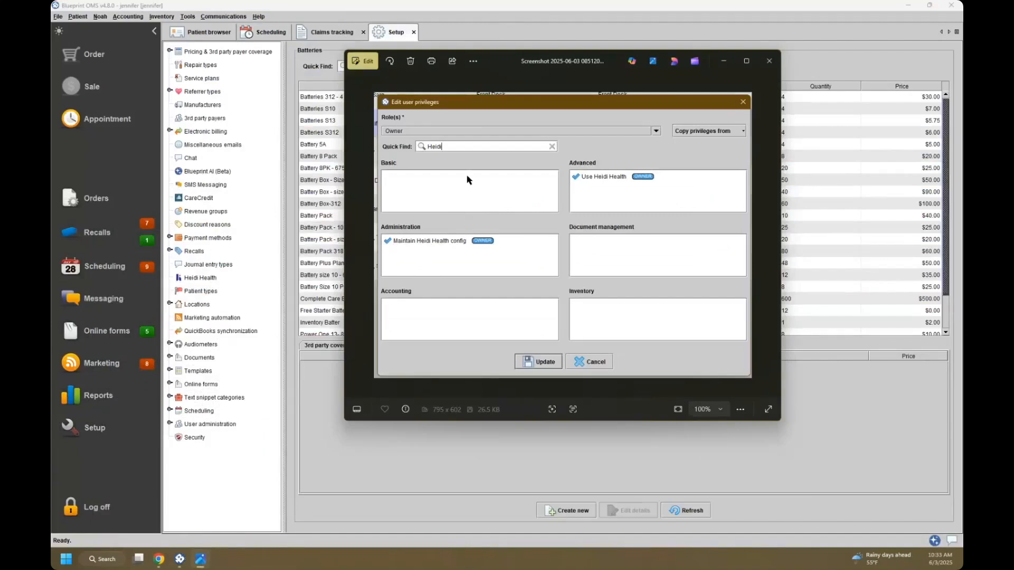
Enable the Heidi Health integration in the setup, accepting its privacy notice, and close the user-privileges screenshot
{"action": "left_click", "coordinate": [724, 61]}
{"action": "left_click", "coordinate": [208, 279]}
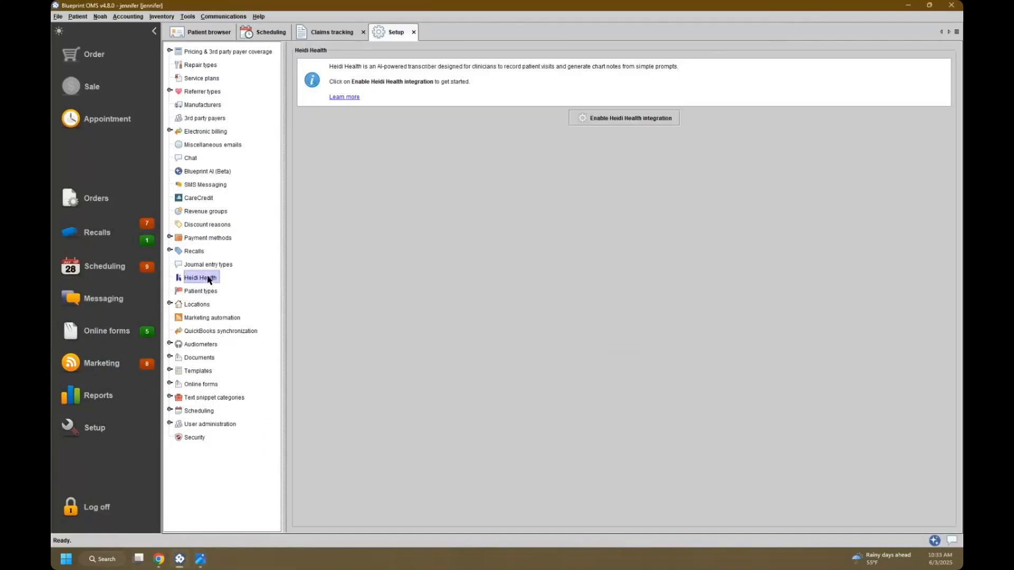
{"action": "left_click", "coordinate": [626, 127]}
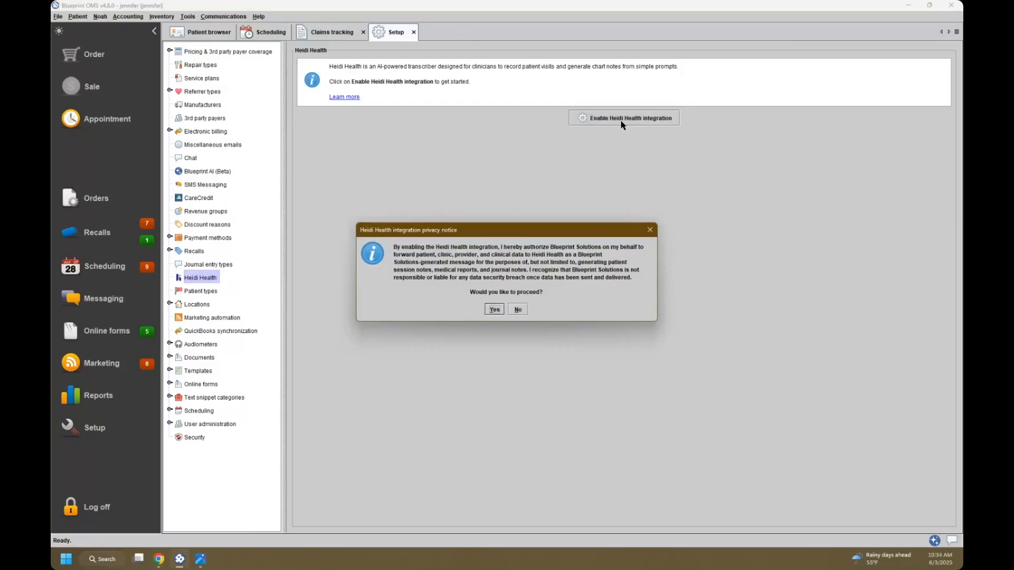
{"action": "left_click", "coordinate": [501, 310]}
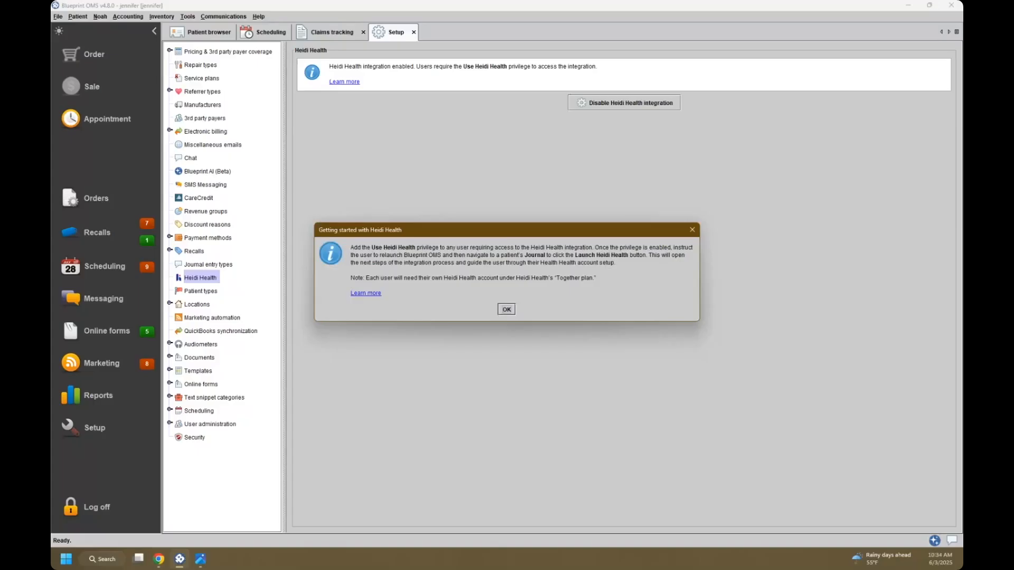
{"action": "left_click", "coordinate": [508, 311]}
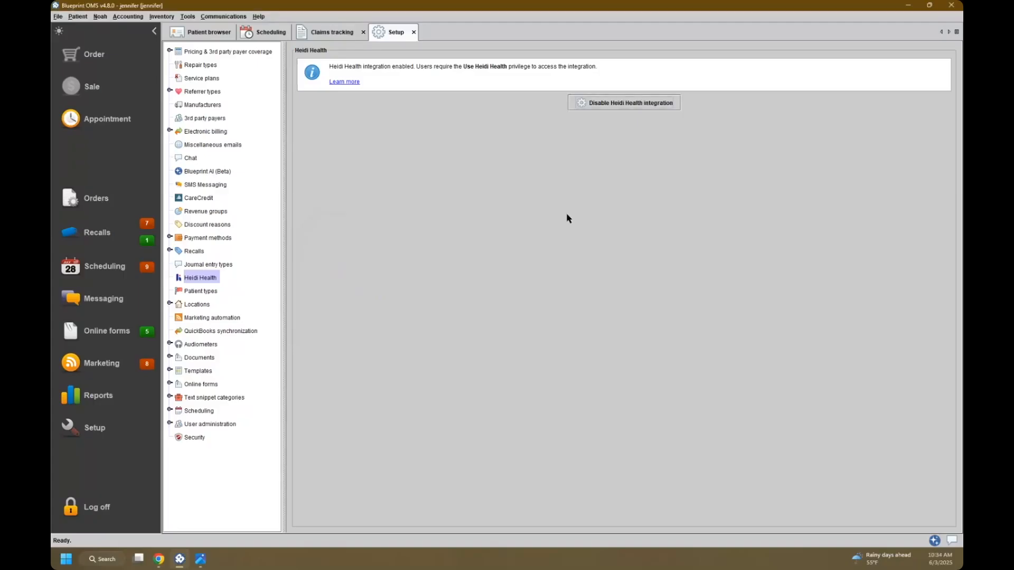
{"action": "left_click", "coordinate": [211, 556]}
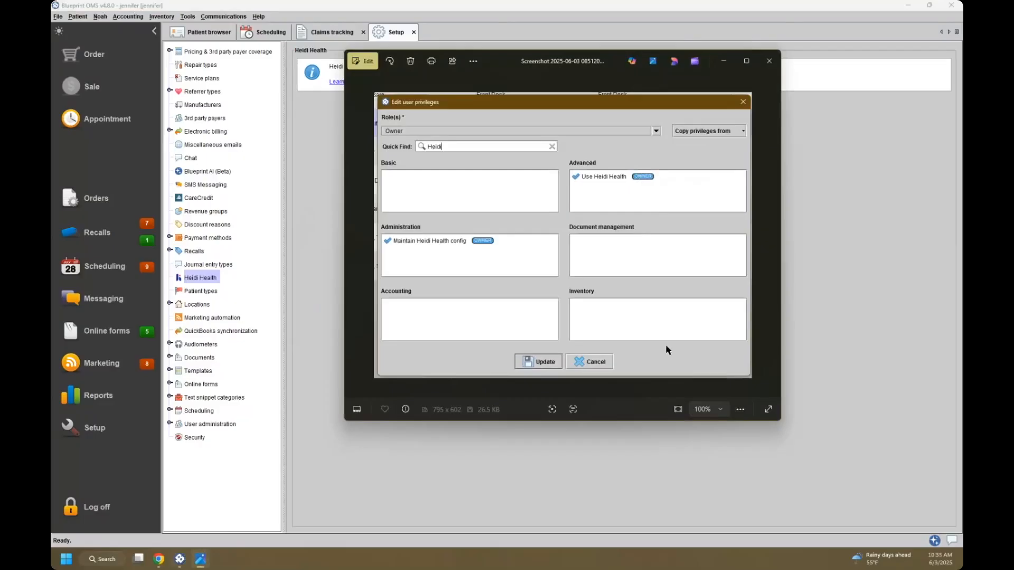
{"action": "left_click", "coordinate": [770, 61]}
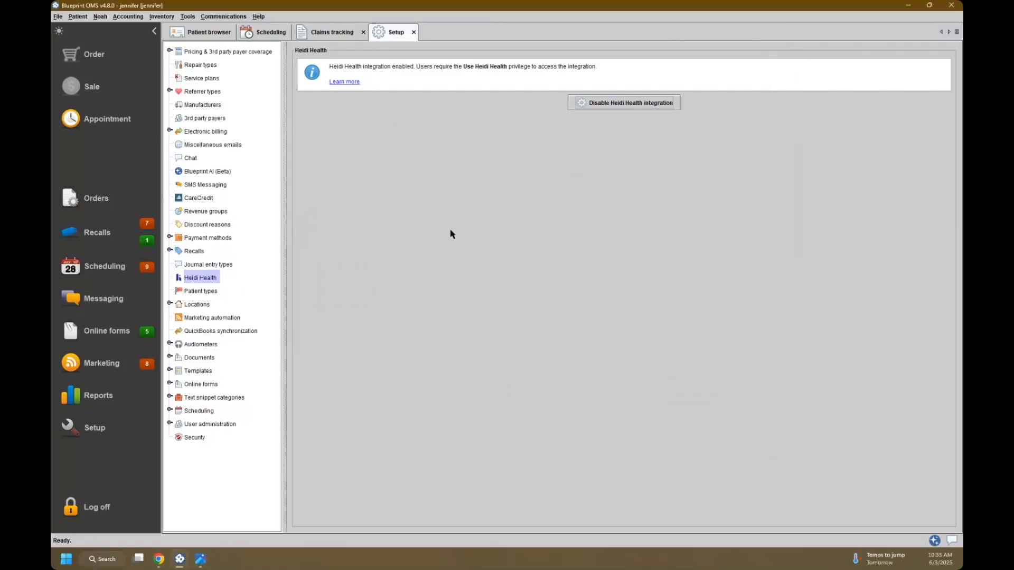
Open the patient record from the 9:50 AM NP- Comp. Audio Eval appointment in the schedule and show its journal
{"action": "left_click", "coordinate": [263, 32]}
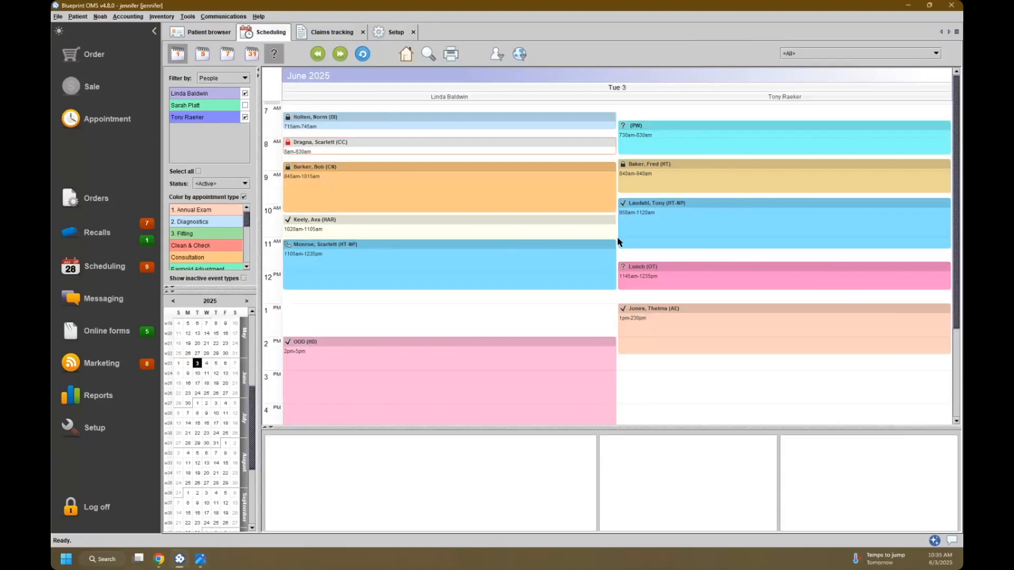
{"action": "right_click", "coordinate": [641, 229]}
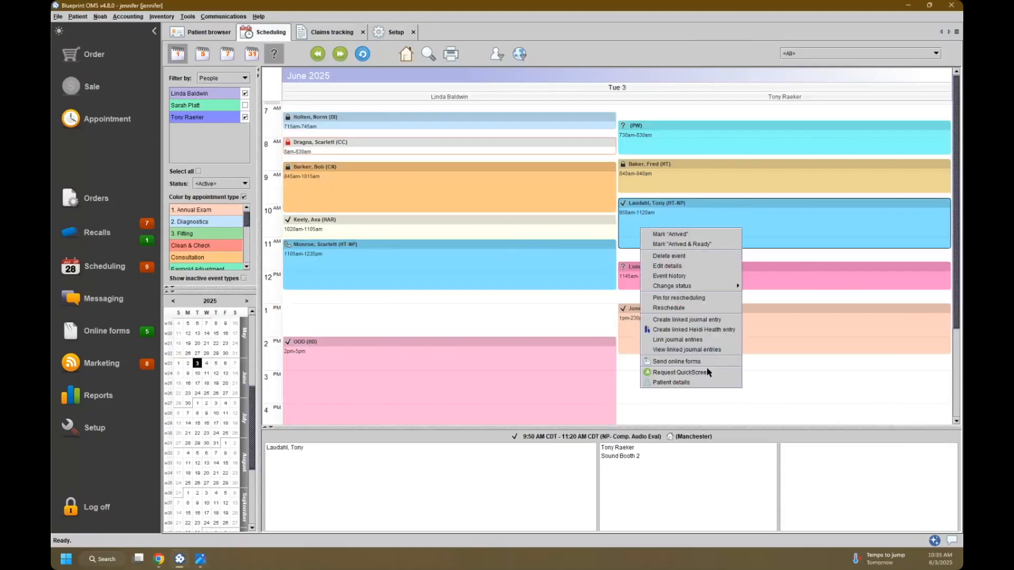
{"action": "left_click", "coordinate": [693, 384]}
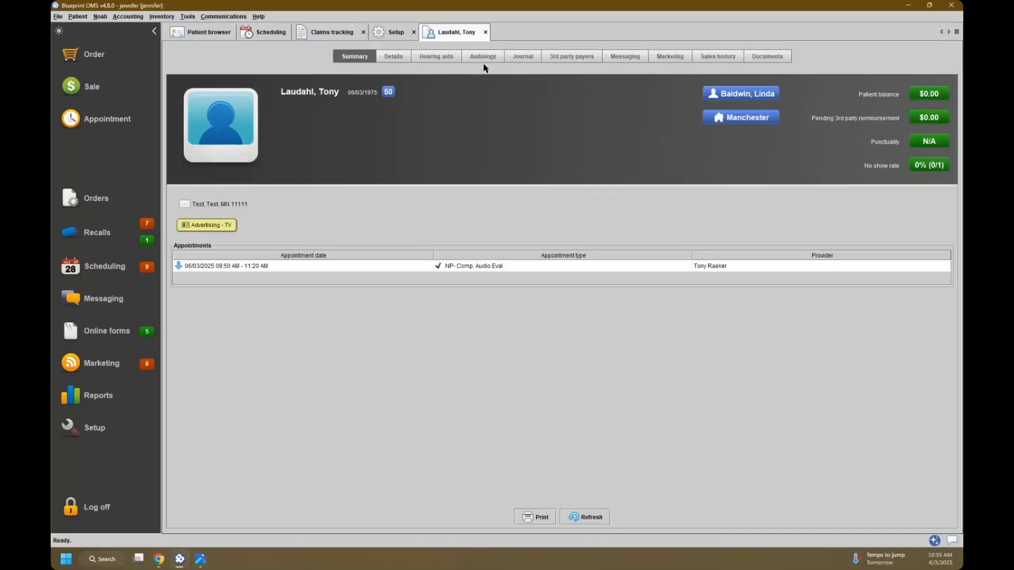
{"action": "left_click", "coordinate": [515, 59]}
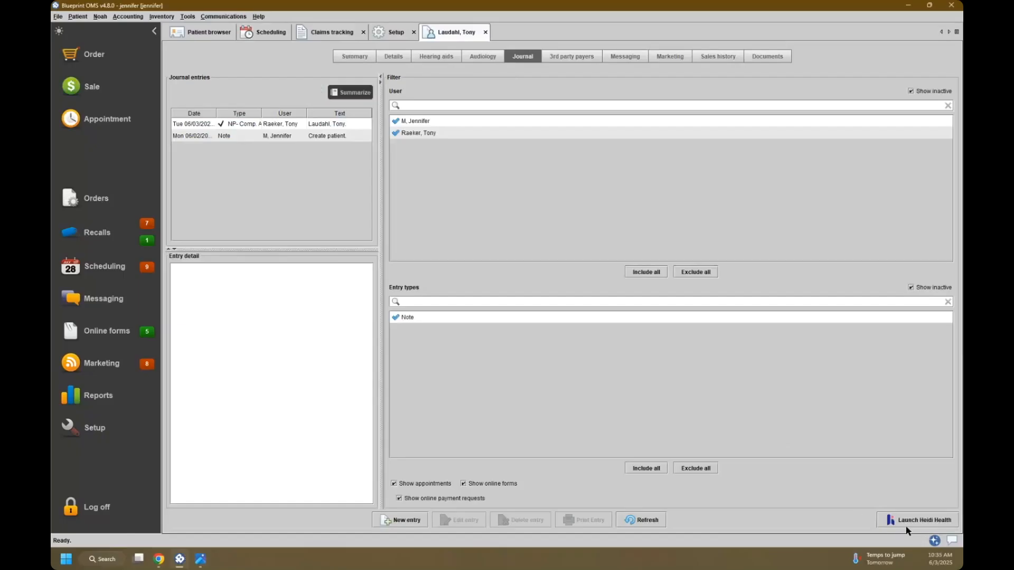
Start a Heidi Health entry of type Note dated 06/03/2025 and continue the widget setup in a new window
{"action": "left_click", "coordinate": [914, 526]}
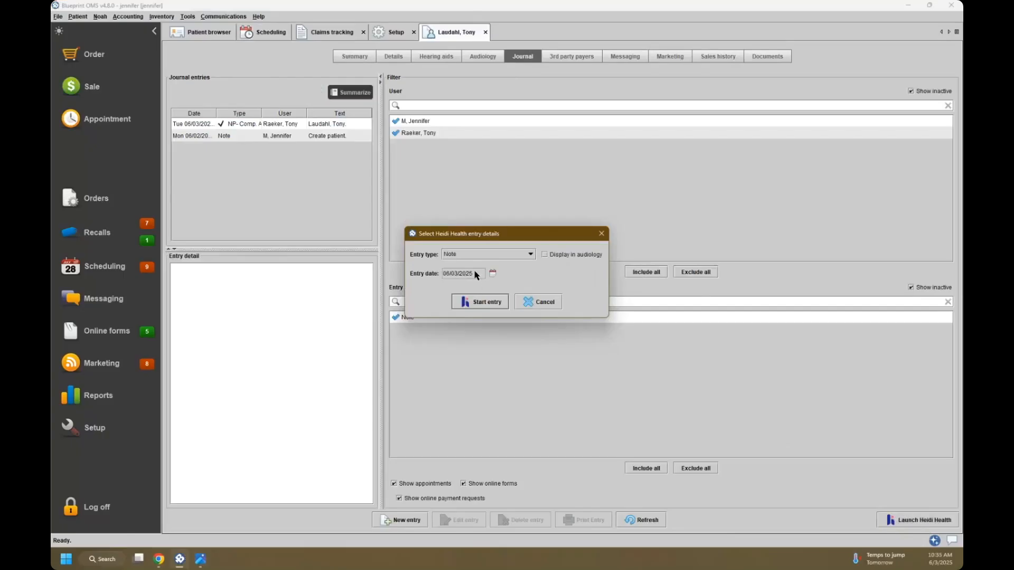
{"action": "left_click", "coordinate": [481, 302]}
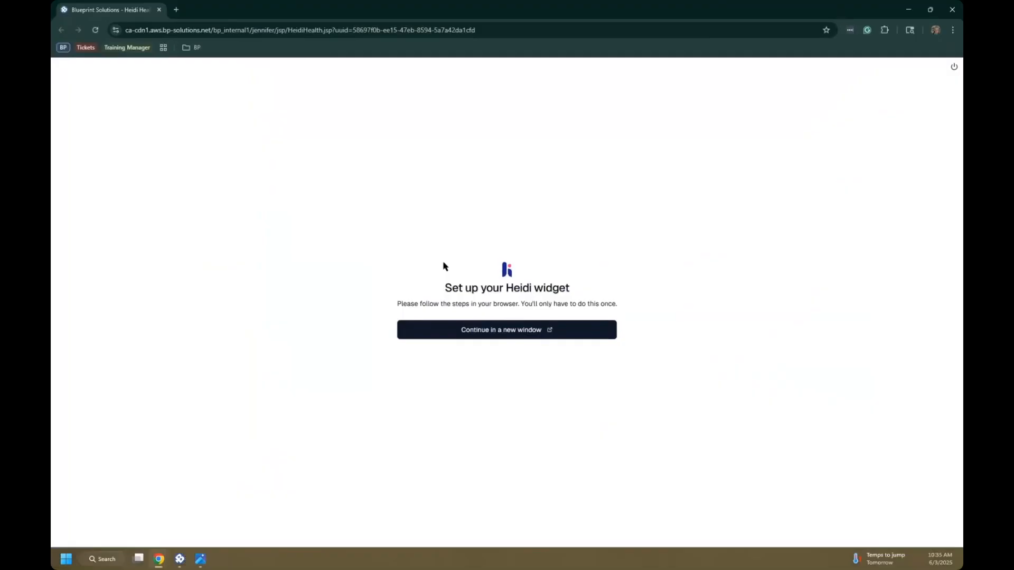
{"action": "left_click", "coordinate": [480, 338]}
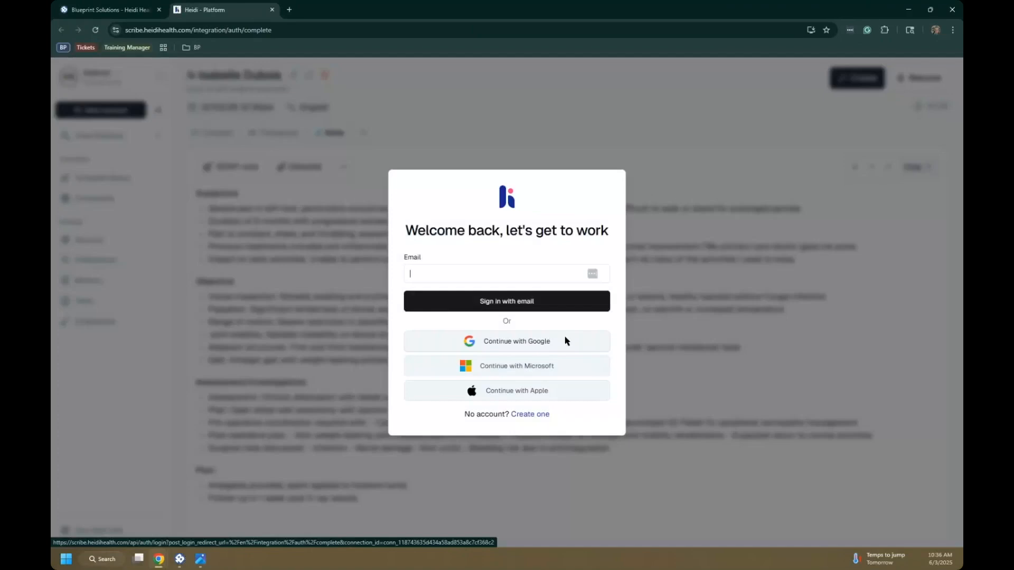
Begin creating a new Heidi account and fill in the first name, last name and work email
{"action": "left_click", "coordinate": [532, 417]}
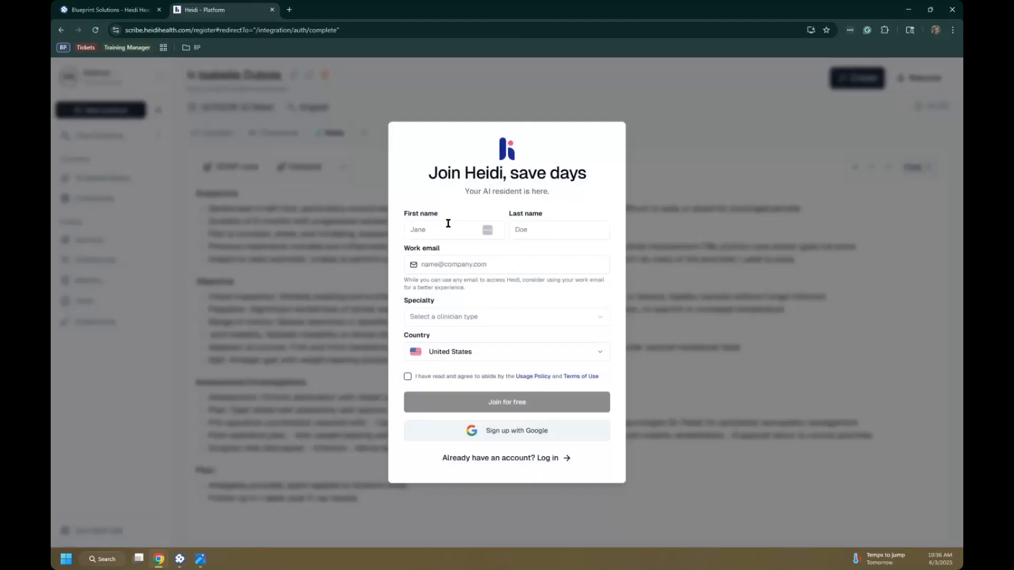
{"action": "type", "text": "Jenny"}
{"action": "key", "text": "Tab"}
{"action": "type", "text": "Tse"}
{"action": "key", "text": "BackSpace"}
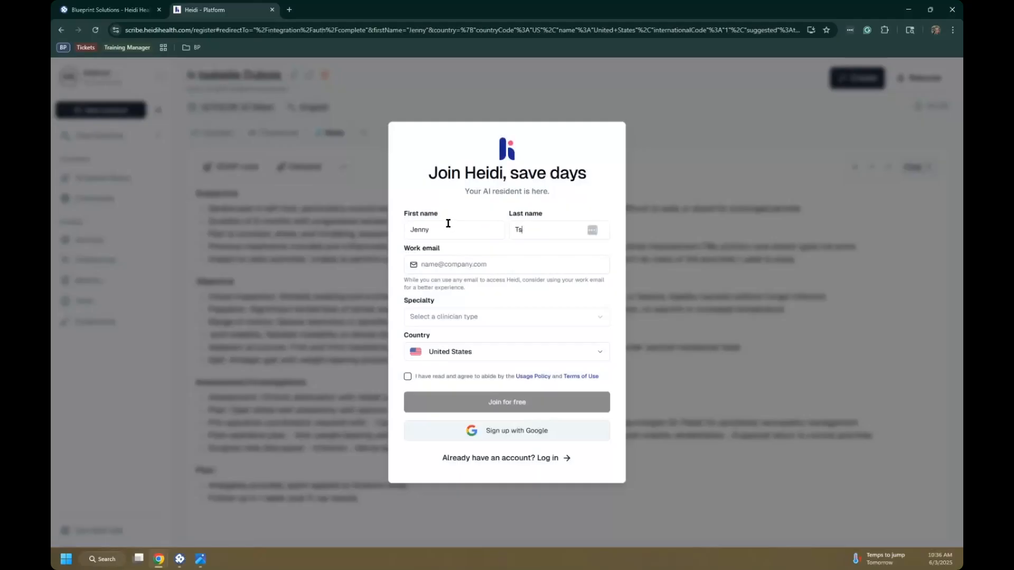
{"action": "key", "text": "BackSpace"}
{"action": "type", "text": "est"}
{"action": "key", "text": "Tab"}
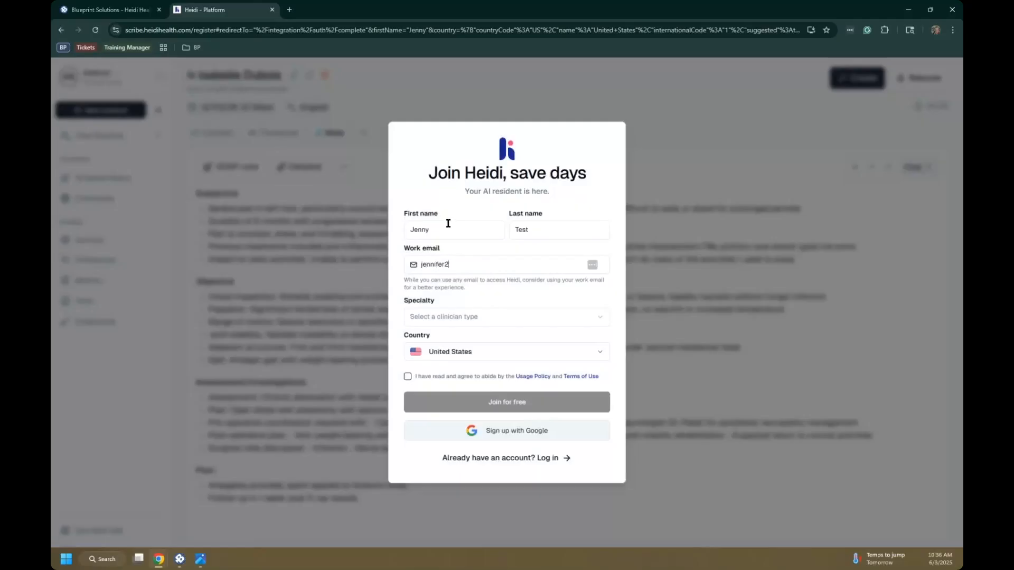
Set the specialty to Allied Health > Audiologist, agree to the usage policy and terms, and submit the registration
{"action": "left_click", "coordinate": [466, 325]}
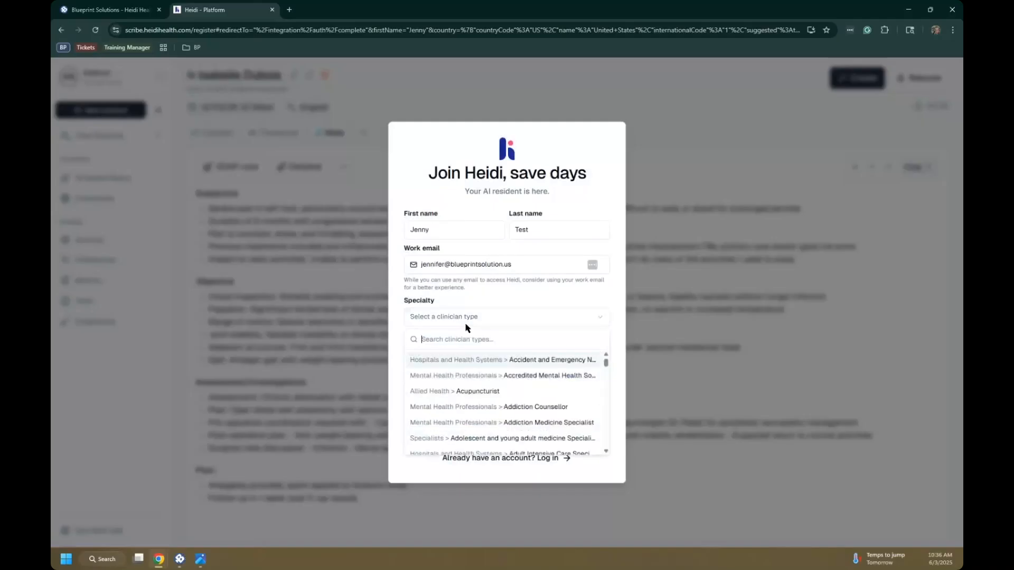
{"action": "type", "text": "aud"}
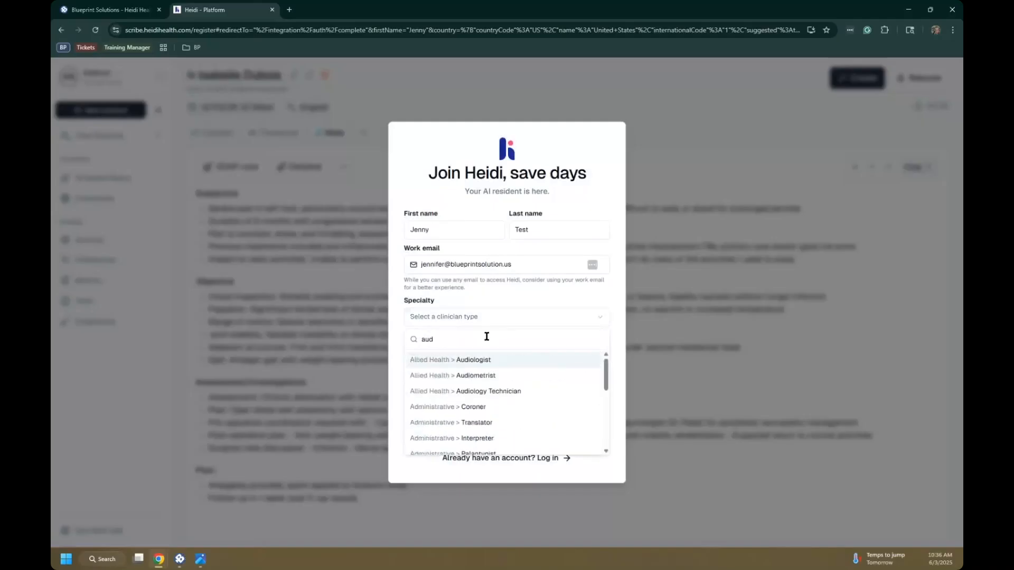
{"action": "left_click", "coordinate": [475, 363]}
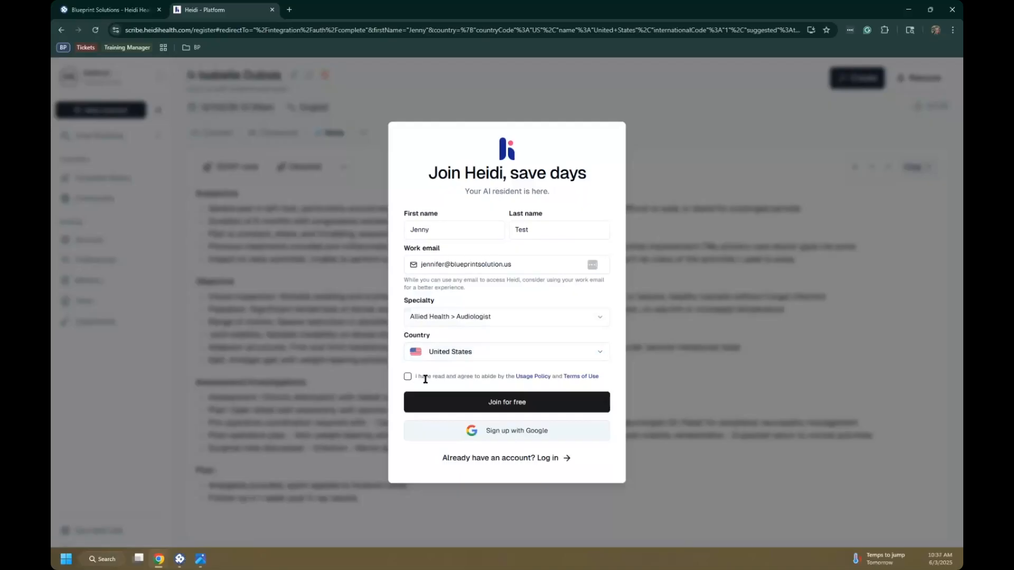
{"action": "left_click", "coordinate": [407, 377]}
{"action": "left_click", "coordinate": [467, 404]}
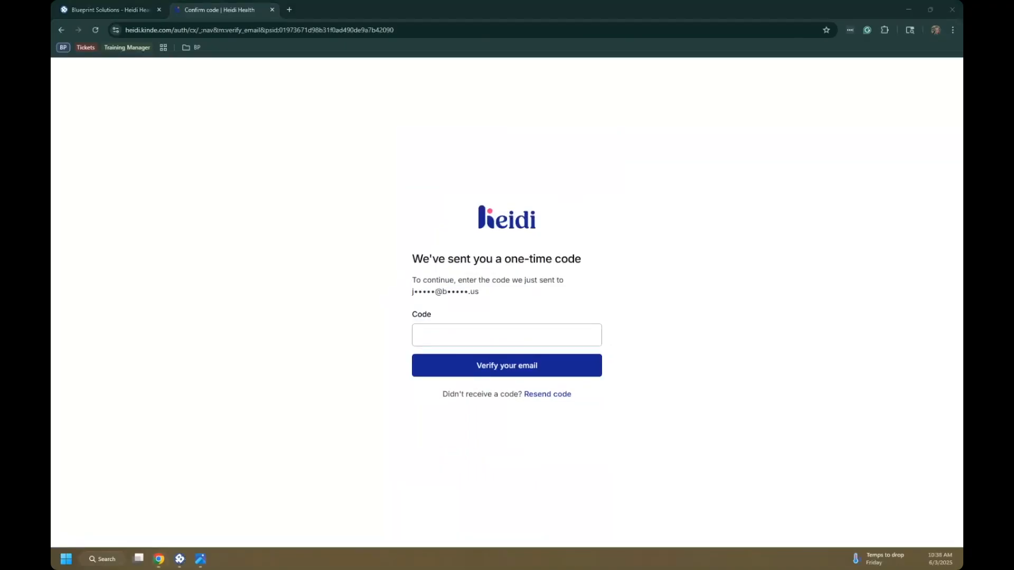
Paste the one-time verification code and verify the email address
{"action": "left_click", "coordinate": [518, 335]}
{"action": "left_click", "coordinate": [513, 362]}
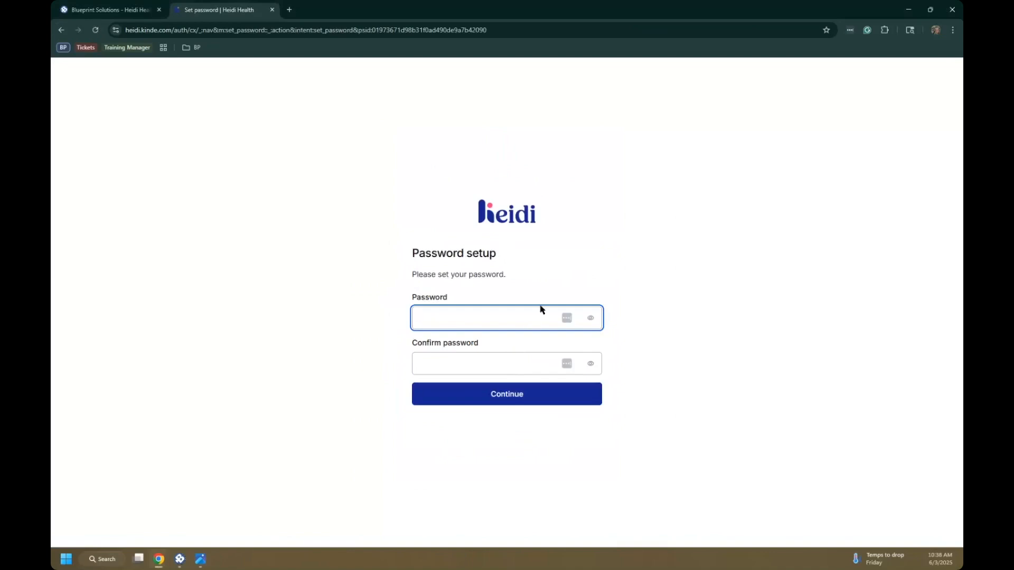
Enter and confirm a password for the new Heidi account and submit it
{"action": "type", "text": "••••••••"}
{"action": "key", "text": "Tab"}
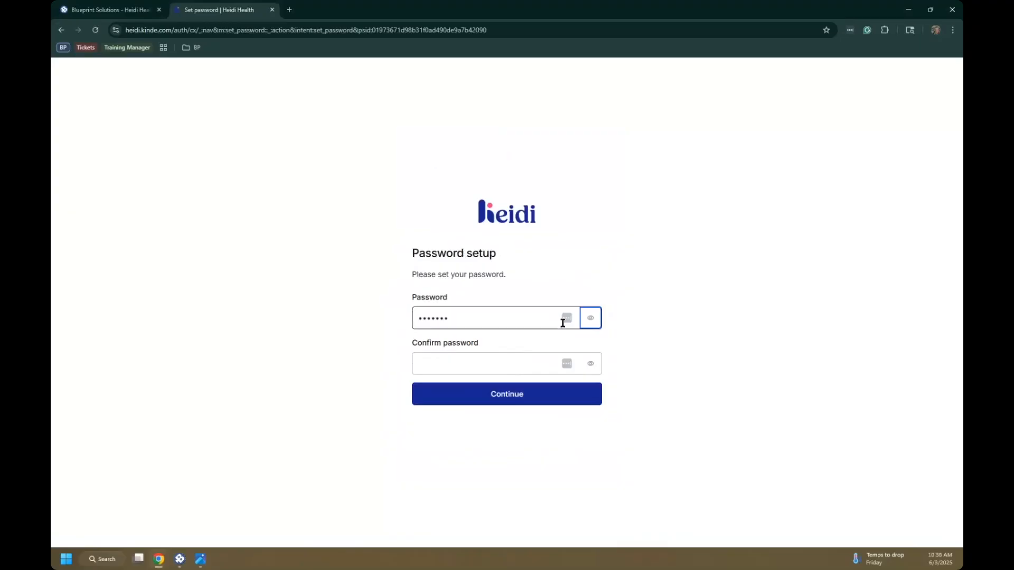
{"action": "left_click", "coordinate": [523, 358]}
{"action": "type", "text": "••••••••"}
{"action": "left_click", "coordinate": [522, 400]}
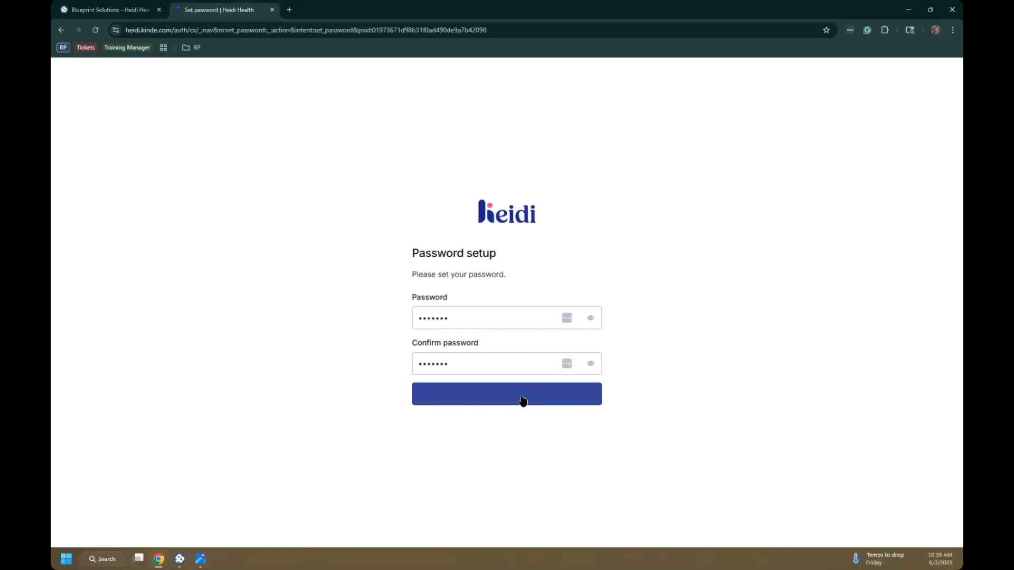
Lengthen the account password in both the password and confirmation fields and resubmit it
{"action": "type", "text": "•••"}
{"action": "left_click", "coordinate": [480, 360]}
{"action": "type", "text": "••••"}
{"action": "left_click", "coordinate": [491, 408]}
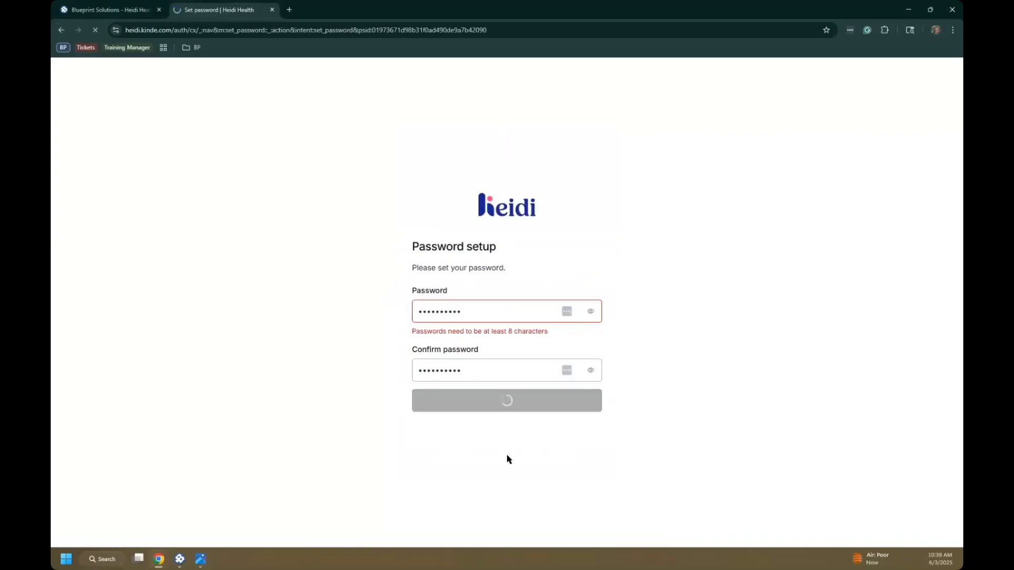
Accept Heidi's policies and start the 30-day free trial of the annual Together plan
{"action": "left_click", "coordinate": [417, 334]}
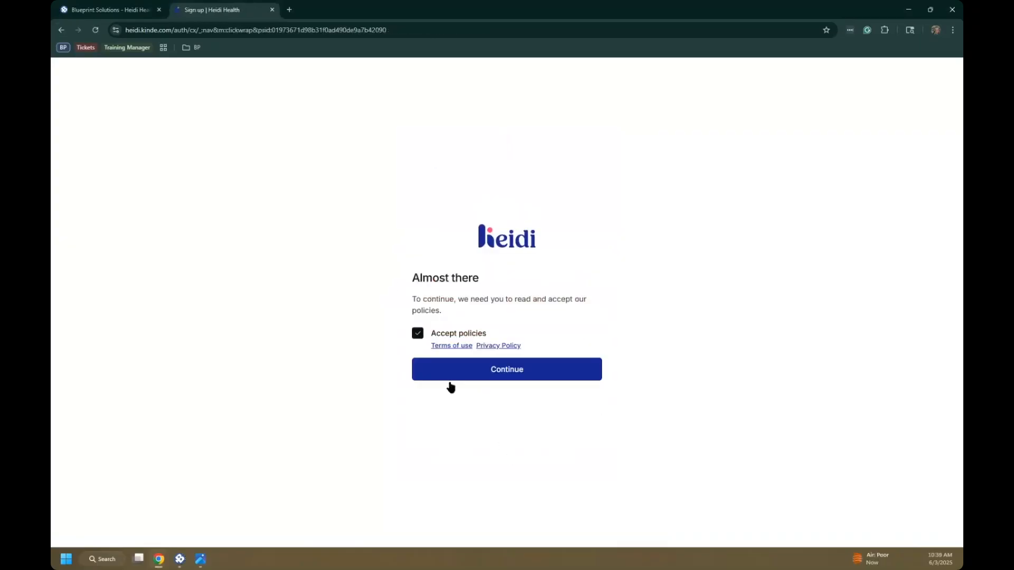
{"action": "left_click", "coordinate": [488, 377]}
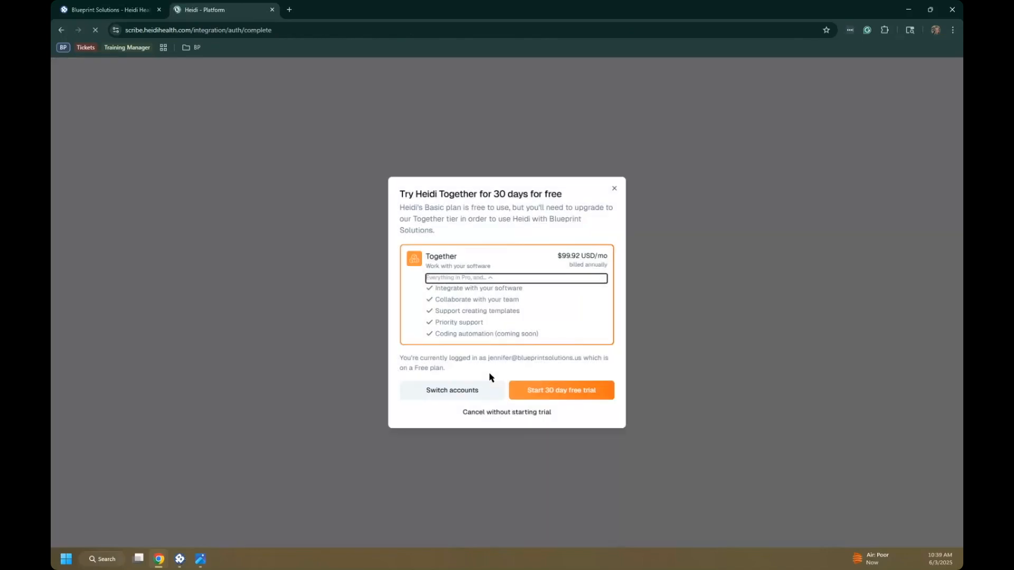
{"action": "left_click", "coordinate": [570, 400]}
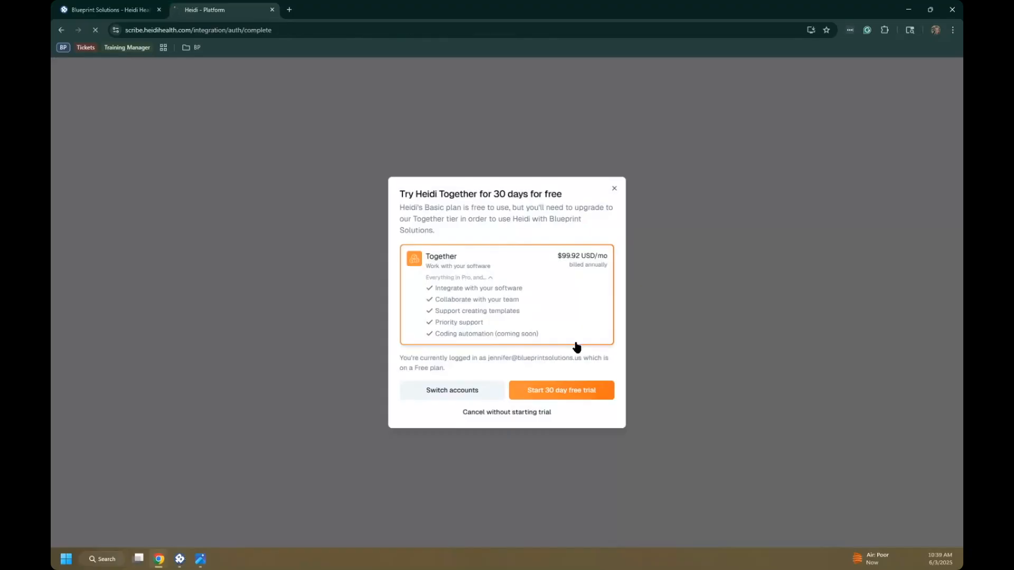
{"action": "left_click", "coordinate": [580, 390]}
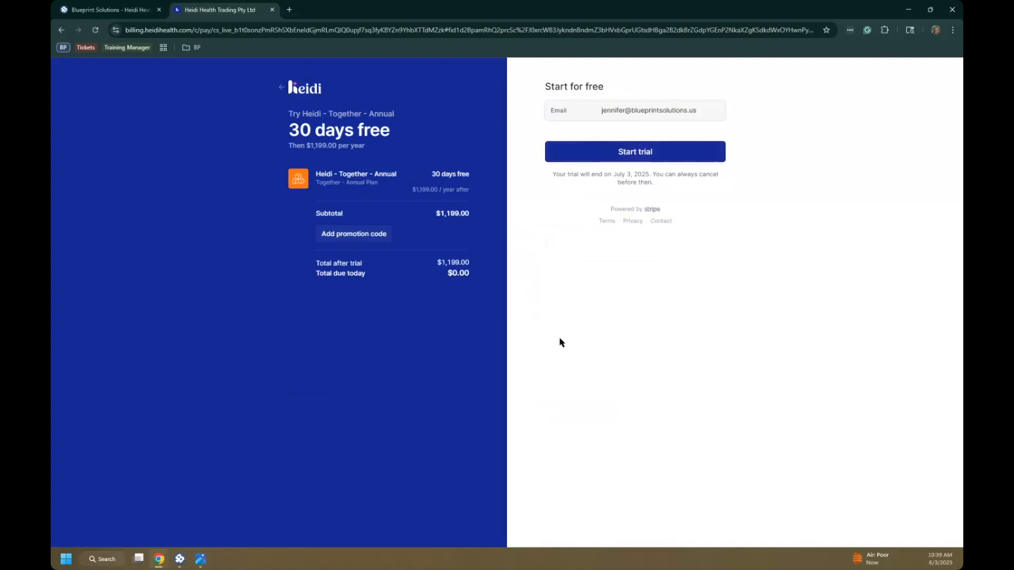
{"action": "left_click", "coordinate": [696, 156]}
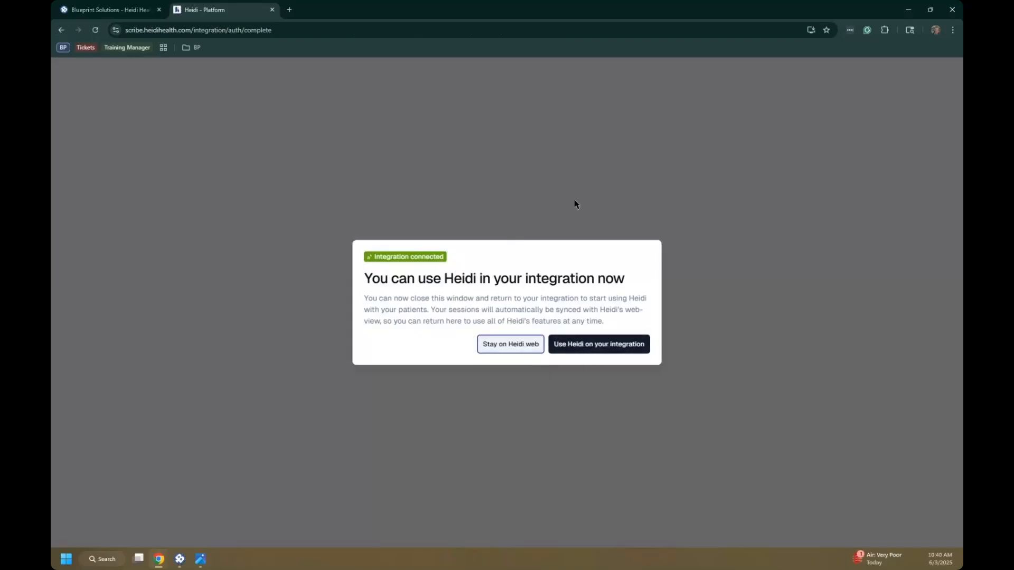
Return to Blueprint OMS and widen the journal entries area of the patient's record
{"action": "left_click", "coordinate": [908, 10]}
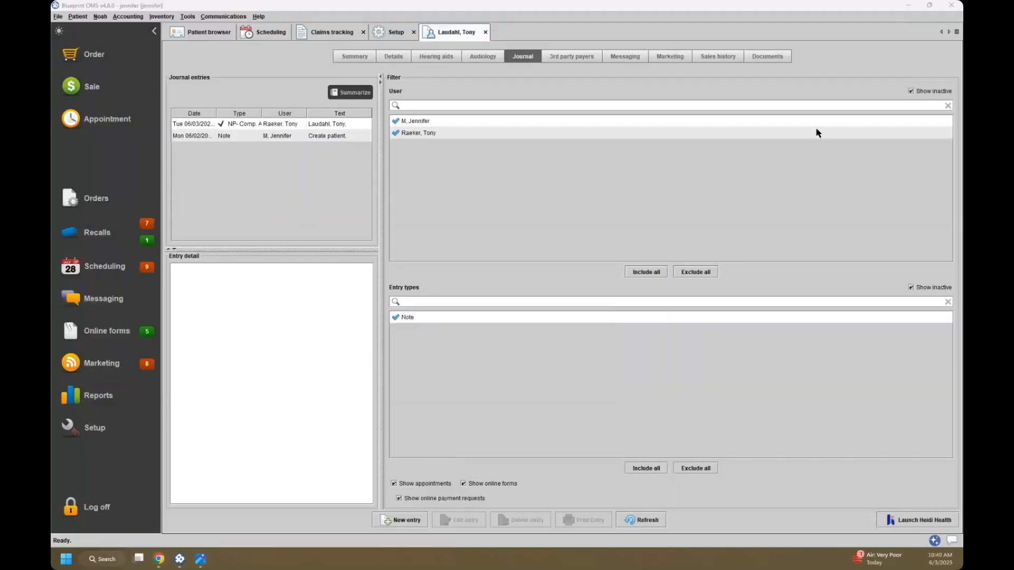
{"action": "left_click_drag", "start_coordinate": [381, 128], "coordinate": [504, 130]}
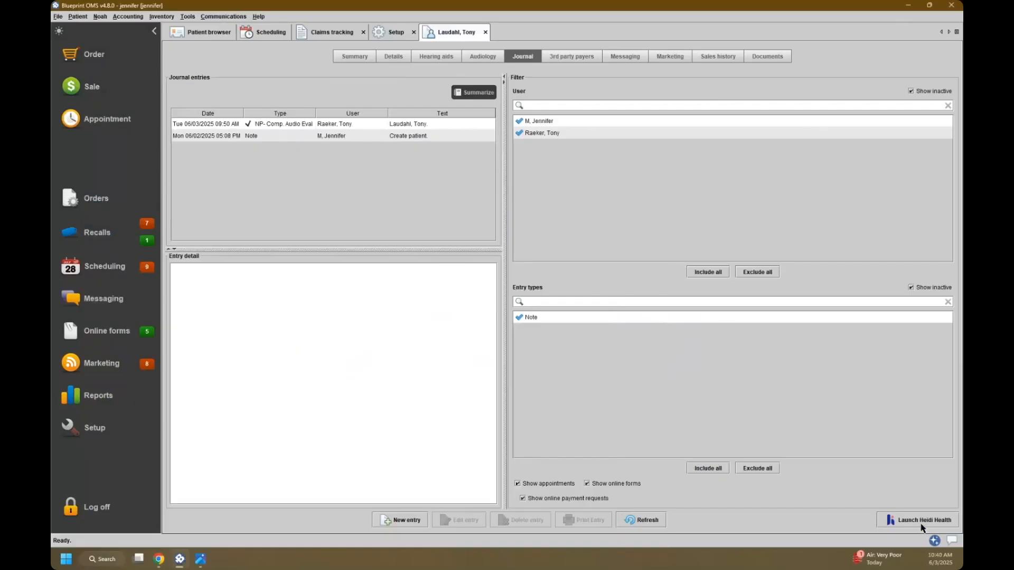
Show the available actions for the 8:00 AM Clean & Check appointment, including creating a linked Heidi Health entry
{"action": "left_click", "coordinate": [336, 37]}
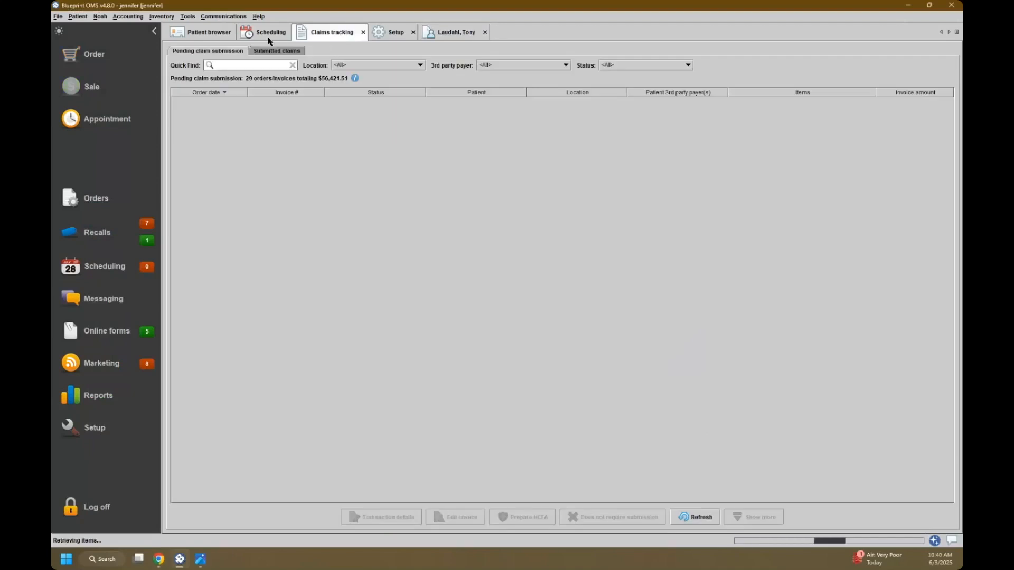
{"action": "left_click", "coordinate": [264, 35]}
{"action": "left_click", "coordinate": [311, 141]}
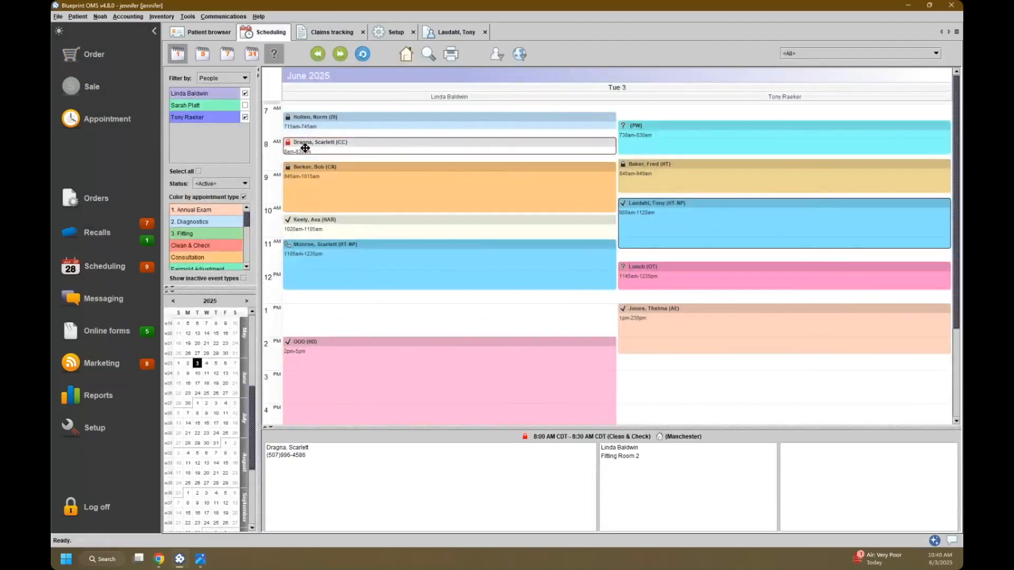
{"action": "right_click", "coordinate": [309, 152]}
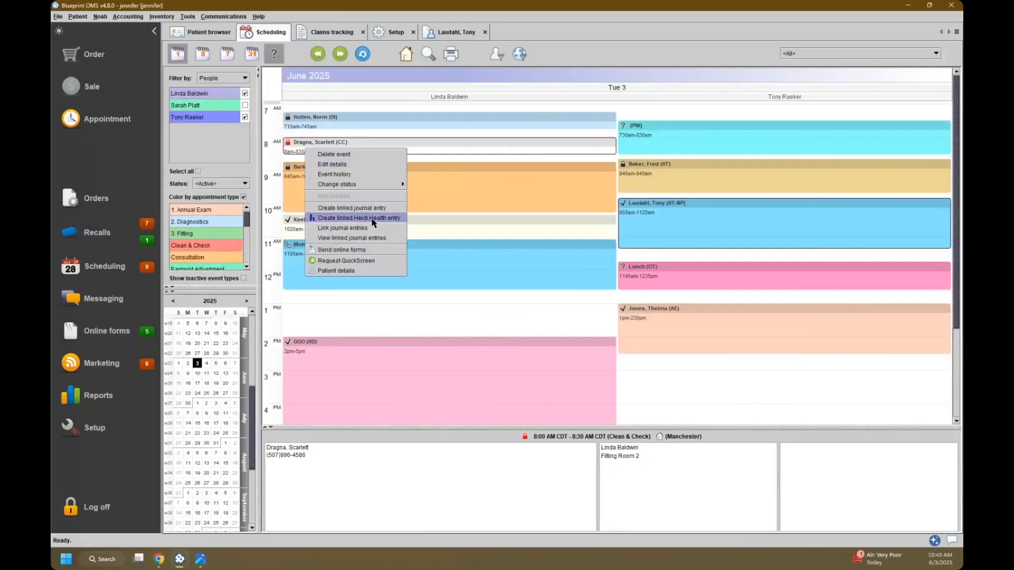
Select a patient in the patient browser and show the available patient actions, including launching Heidi Health
{"action": "left_click", "coordinate": [217, 34]}
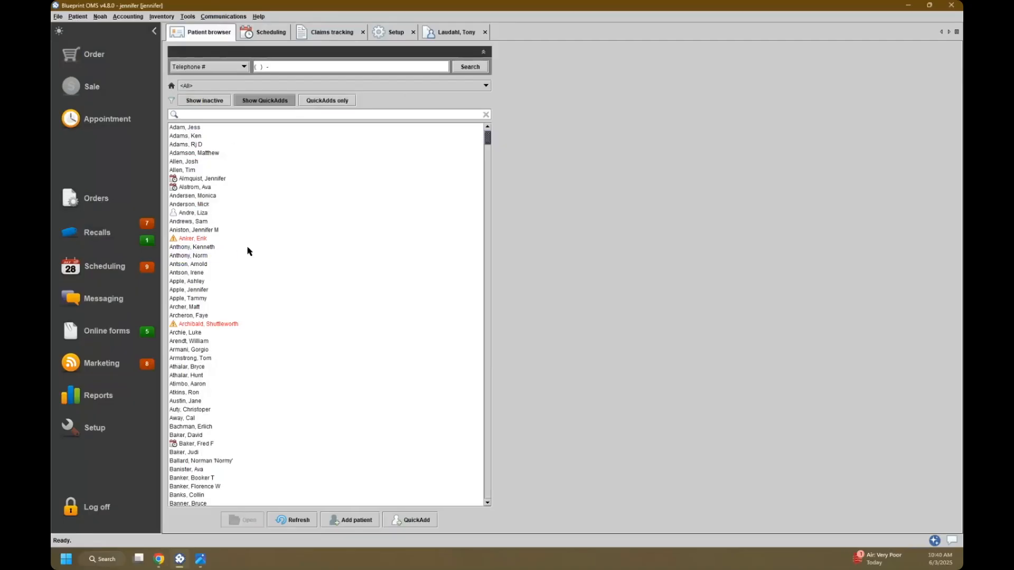
{"action": "left_click", "coordinate": [221, 274]}
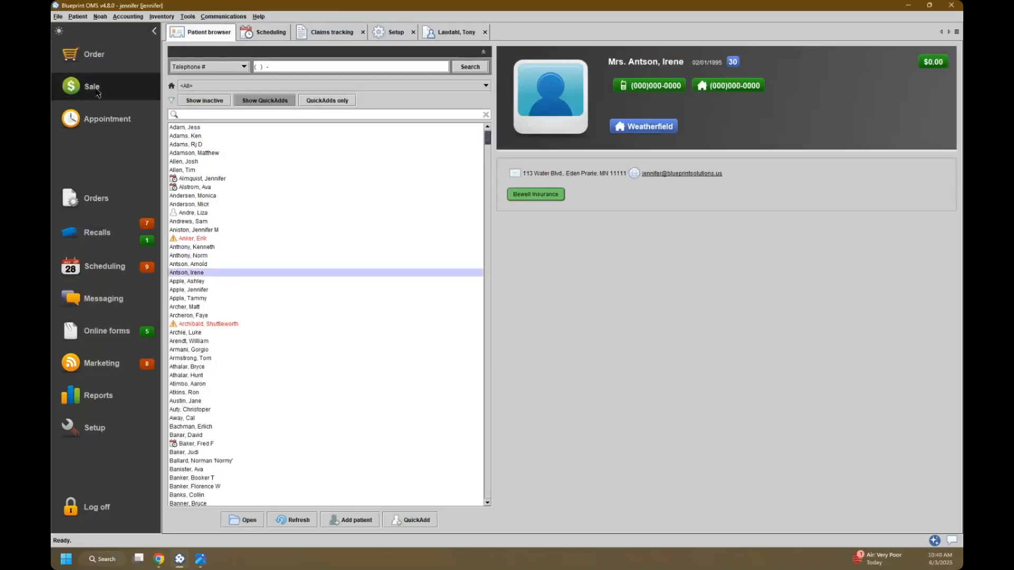
{"action": "left_click", "coordinate": [80, 17]}
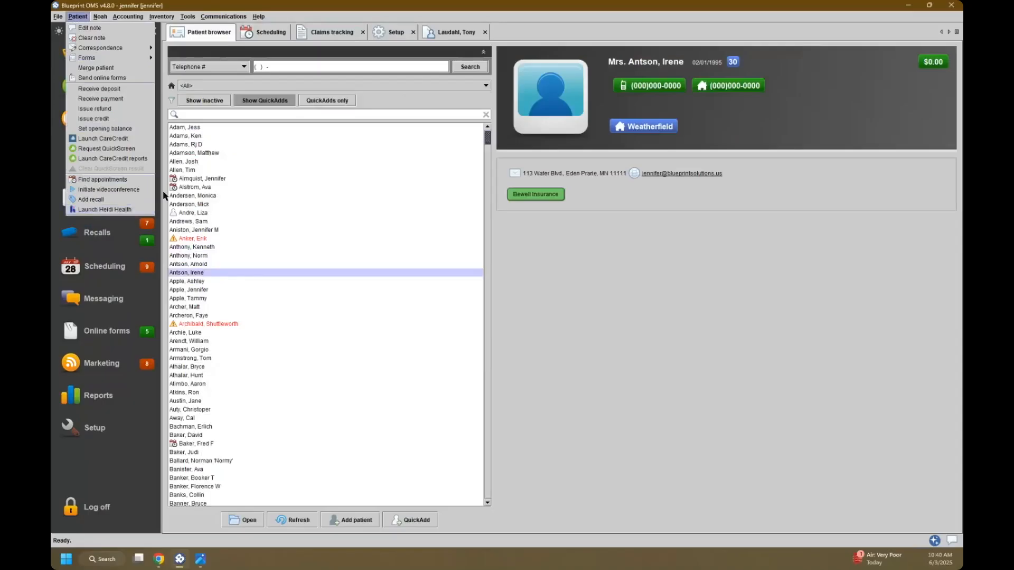
{"action": "left_click", "coordinate": [196, 189]}
Open the record of the first patient marked with a calendar symbol and display their audiology history
{"action": "left_click", "coordinate": [198, 179]}
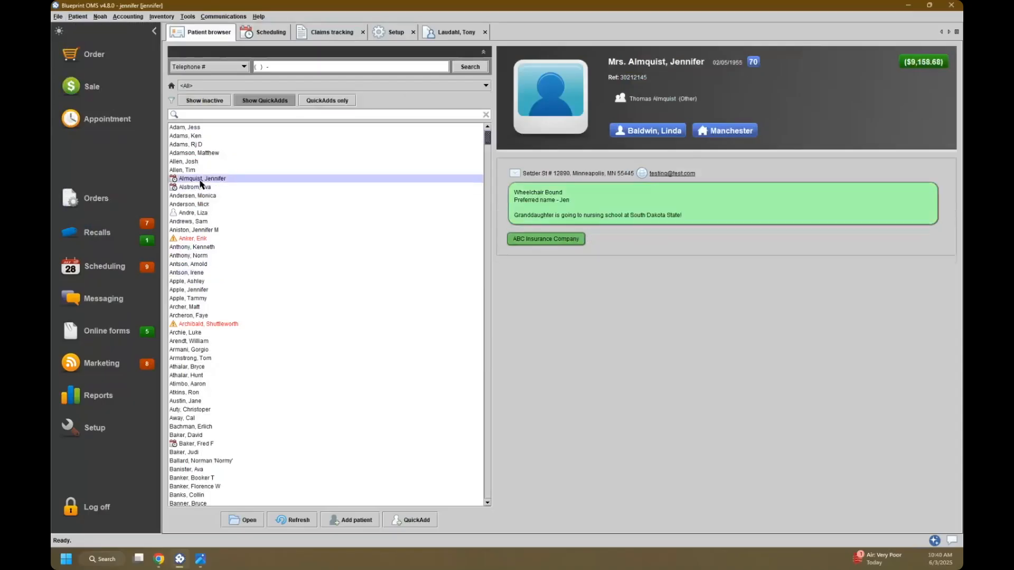
{"action": "double_click", "coordinate": [198, 179]}
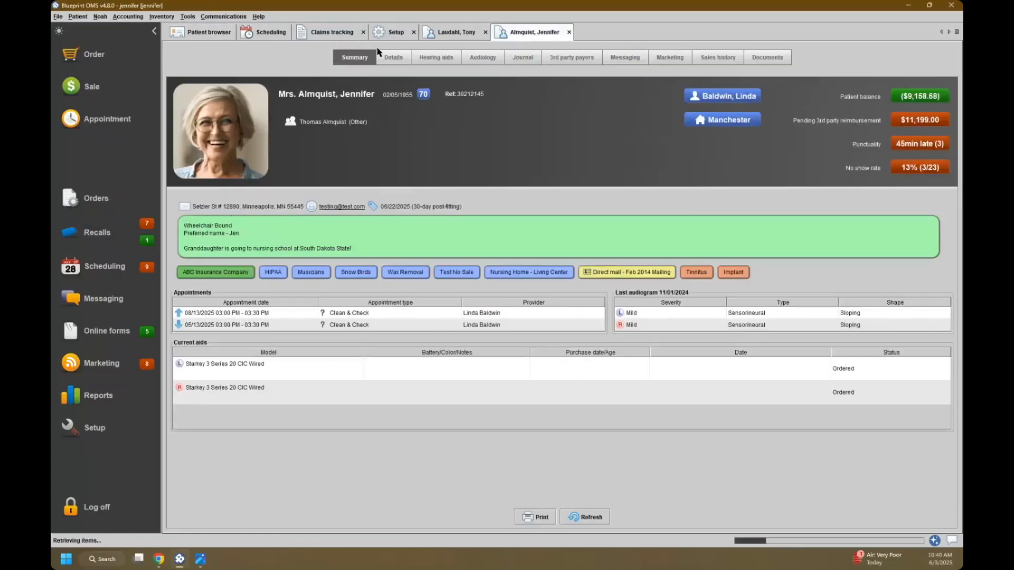
{"action": "left_click", "coordinate": [496, 58]}
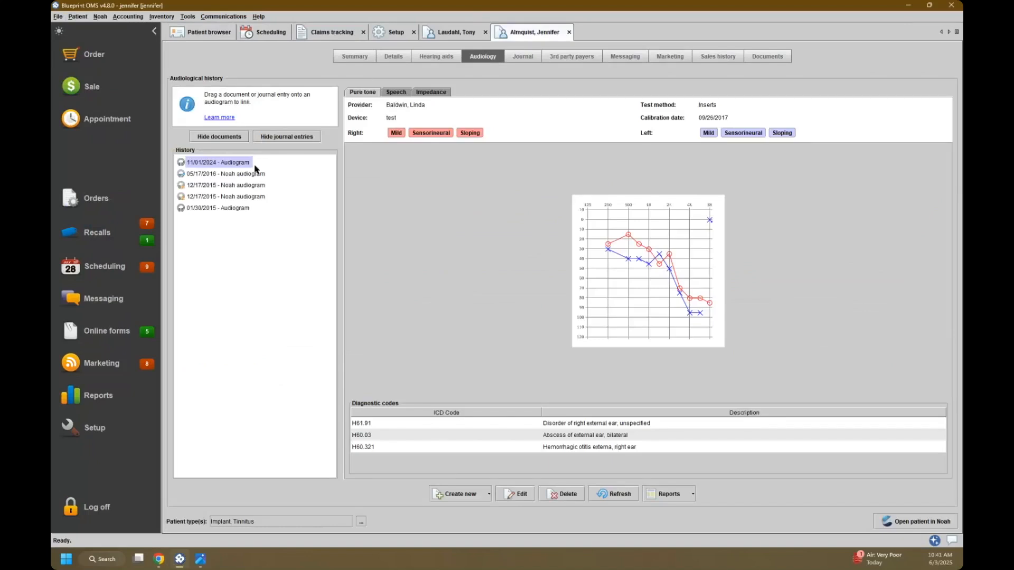
Start a Heidi Health entry of type Note dated 06/03/2025, linked to the 11/01/2024 audiogram
{"action": "right_click", "coordinate": [214, 163]}
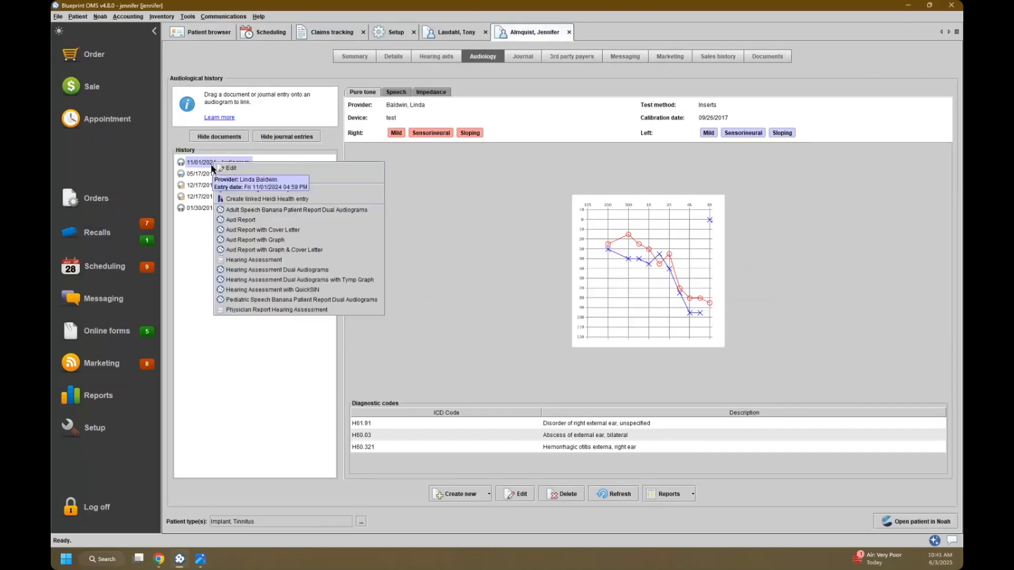
{"action": "left_click", "coordinate": [278, 199]}
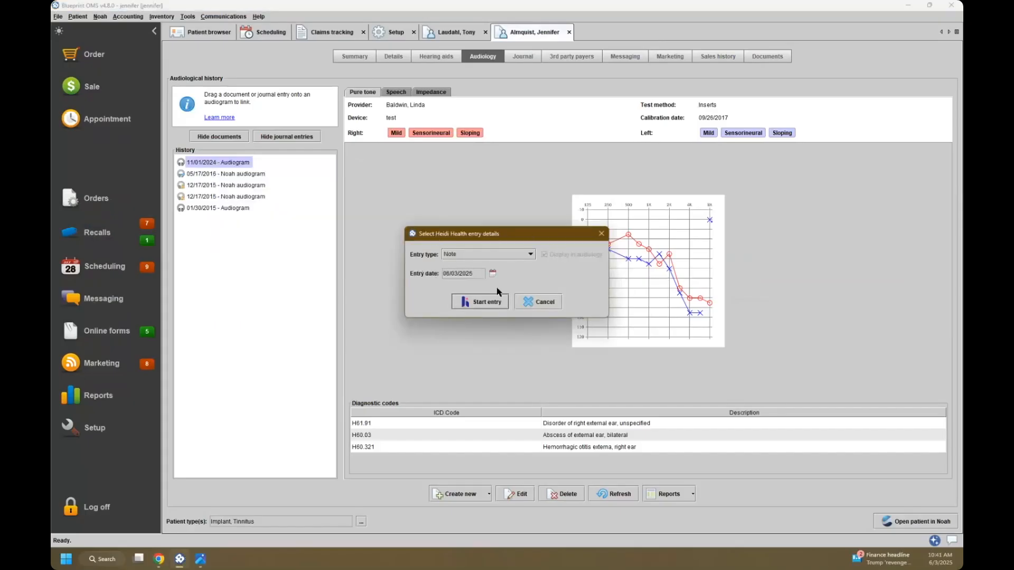
{"action": "left_click", "coordinate": [481, 306]}
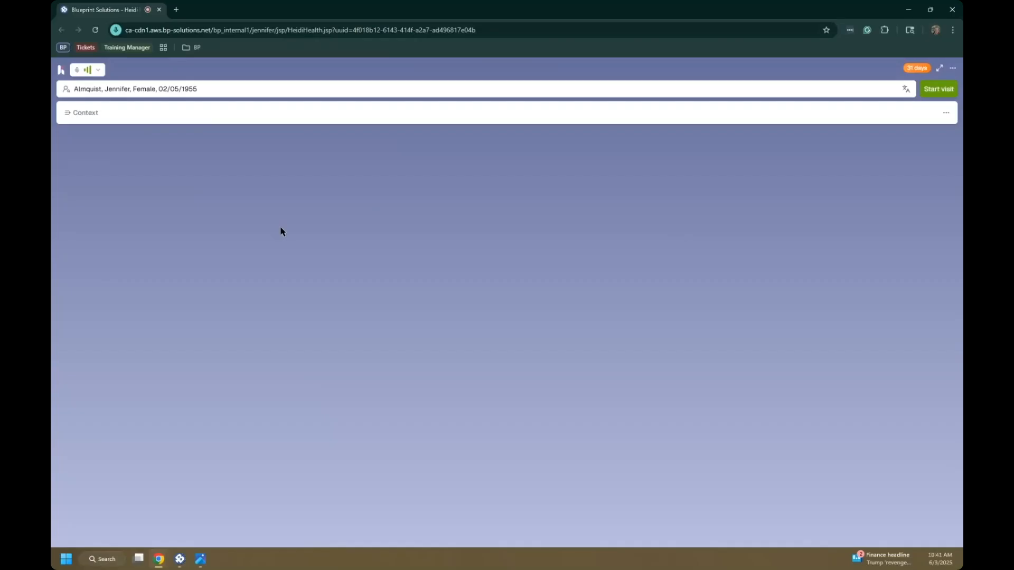
Record the patient visit, end the recording and generate a note with the Audiologist's note template
{"action": "left_click", "coordinate": [924, 95]}
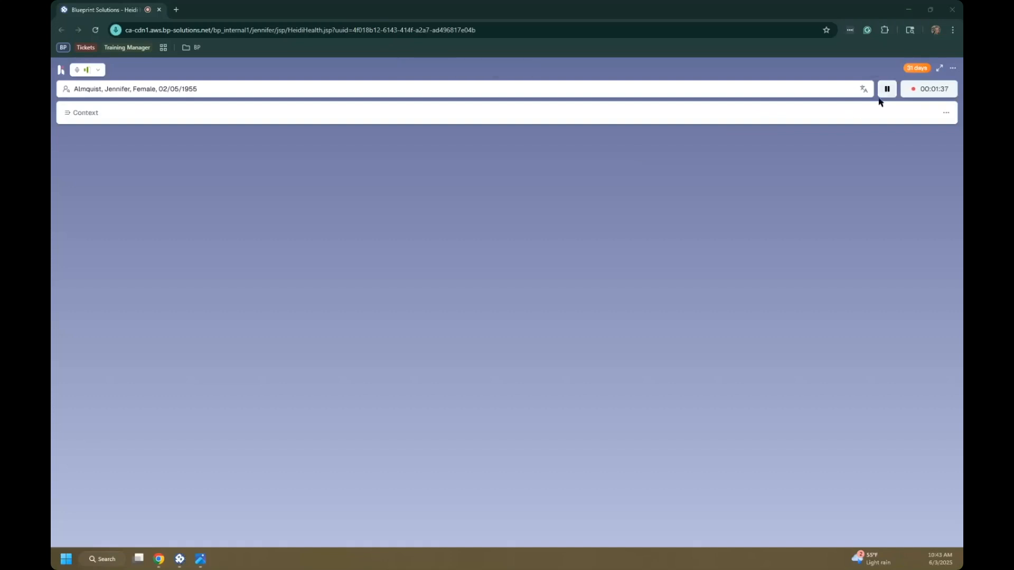
{"action": "left_click", "coordinate": [909, 93]}
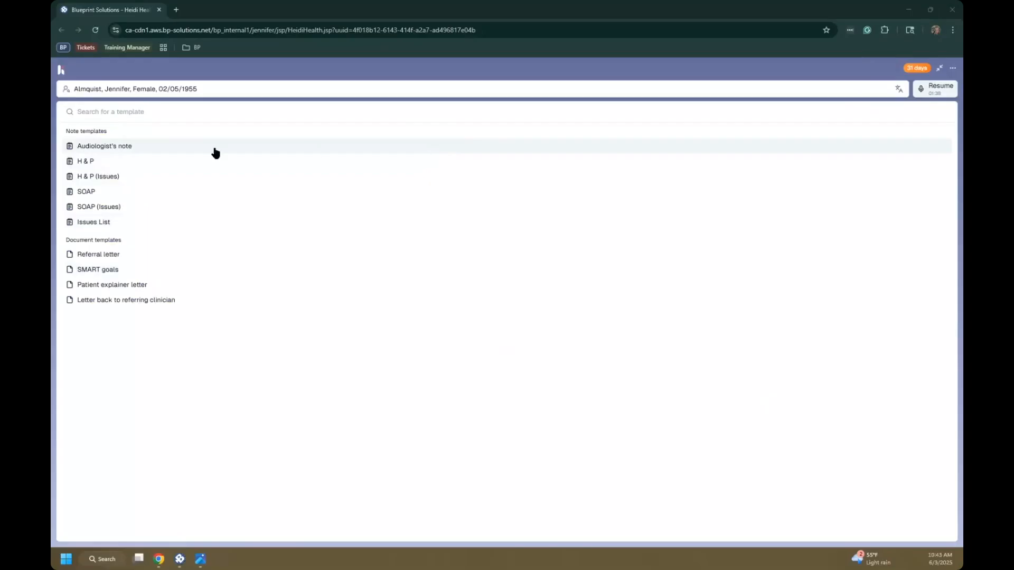
{"action": "left_click", "coordinate": [162, 152]}
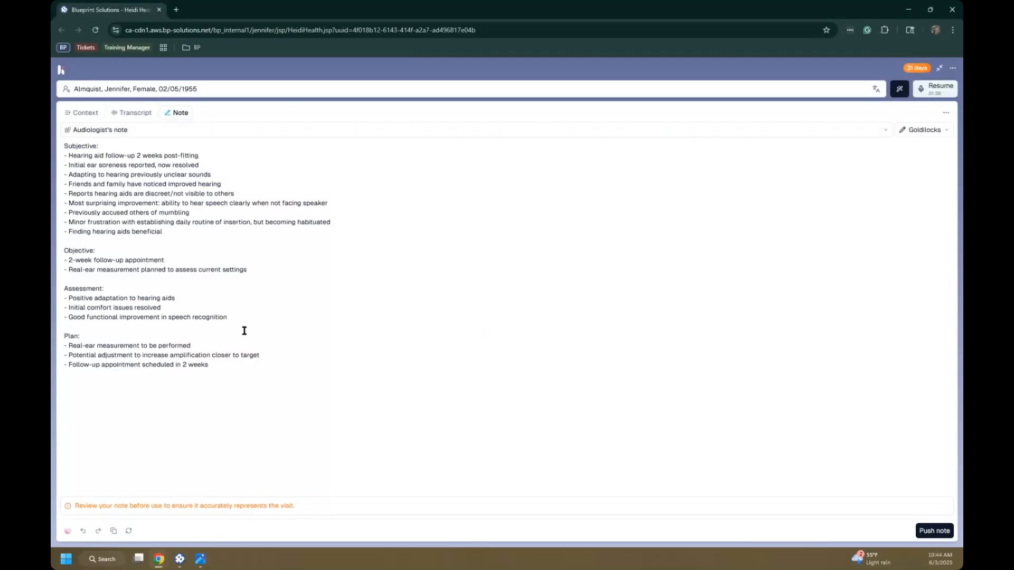
Customise the audiologist's note style with the Detailed voice and bullet points, and apply it to regenerate the note
{"action": "key", "text": "ctrl+plus"}
{"action": "key", "text": "ctrl+plus"}
{"action": "key", "text": "ctrl+plus"}
{"action": "key", "text": "ctrl+plus"}
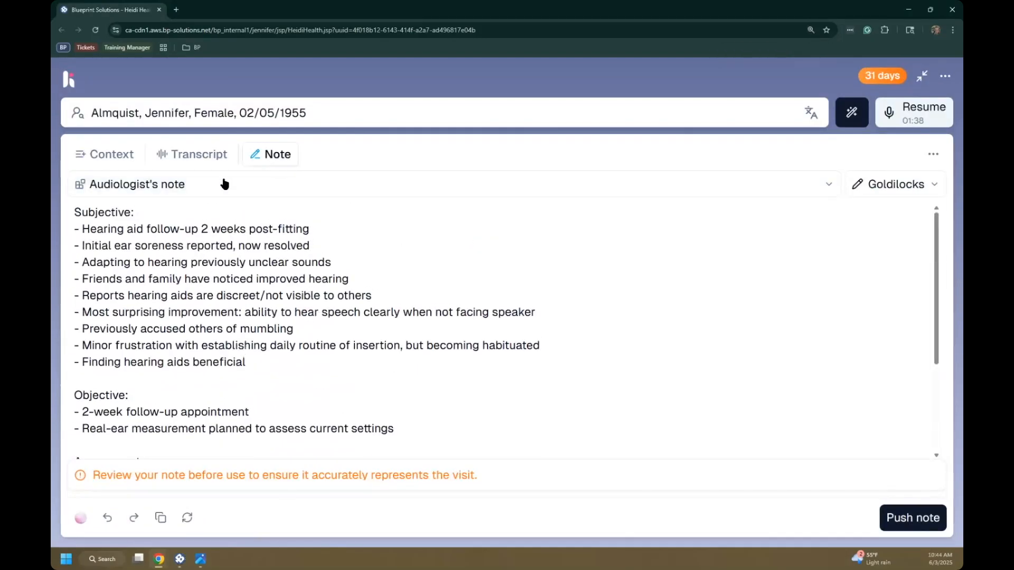
{"action": "left_click", "coordinate": [898, 193]}
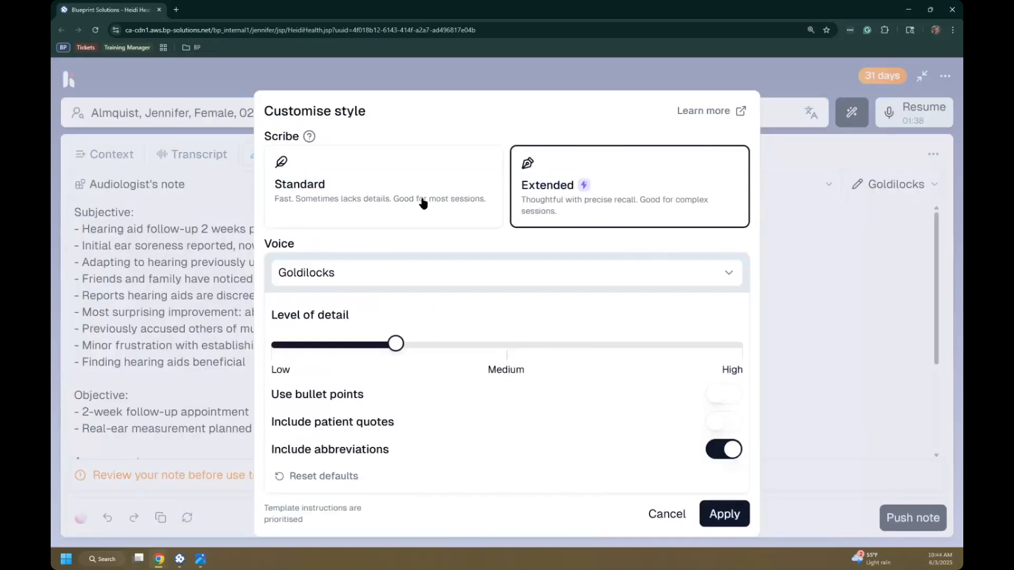
{"action": "left_click", "coordinate": [381, 286]}
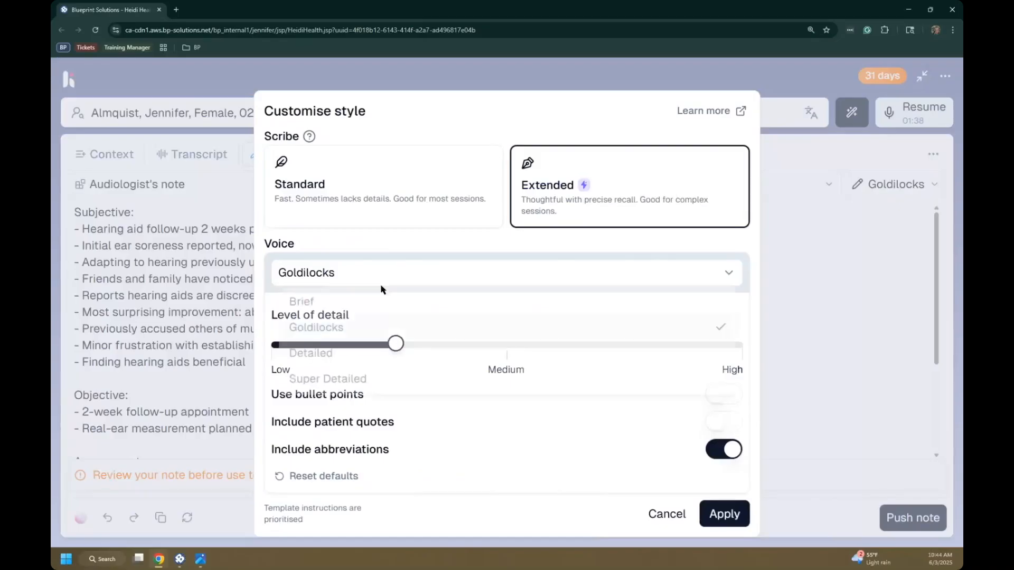
{"action": "left_click", "coordinate": [367, 341]}
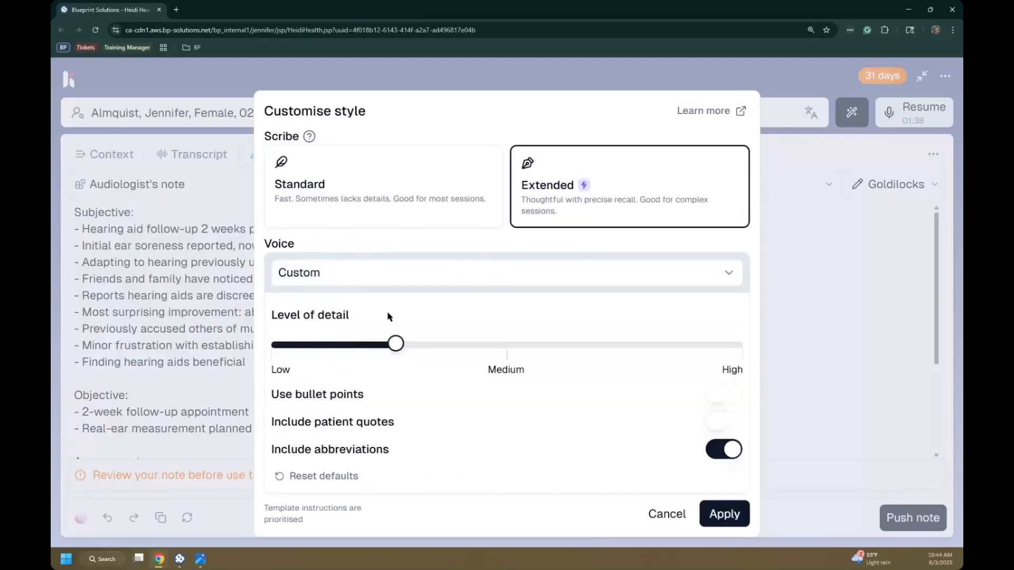
{"action": "left_click", "coordinate": [724, 395]}
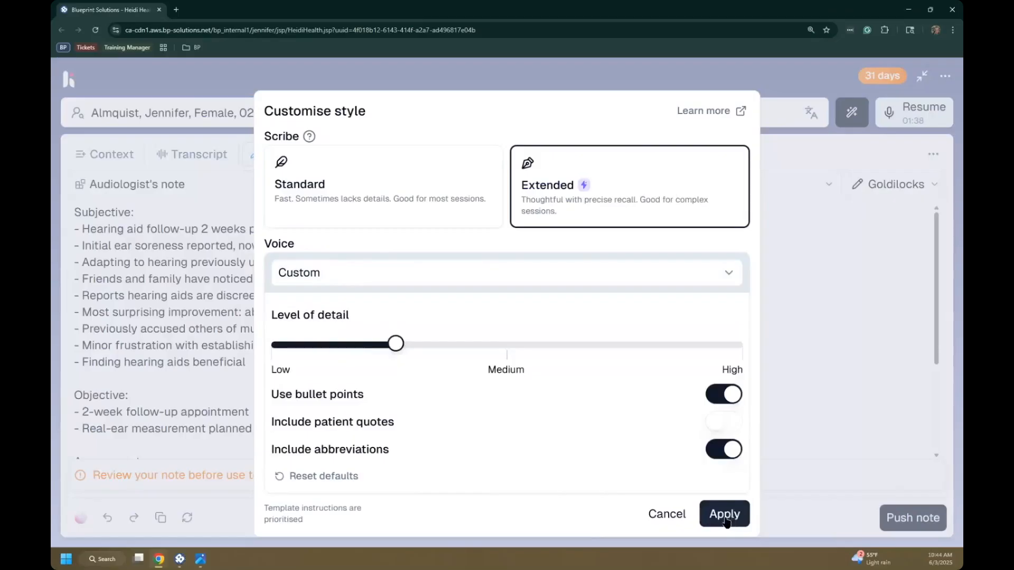
{"action": "left_click", "coordinate": [725, 516]}
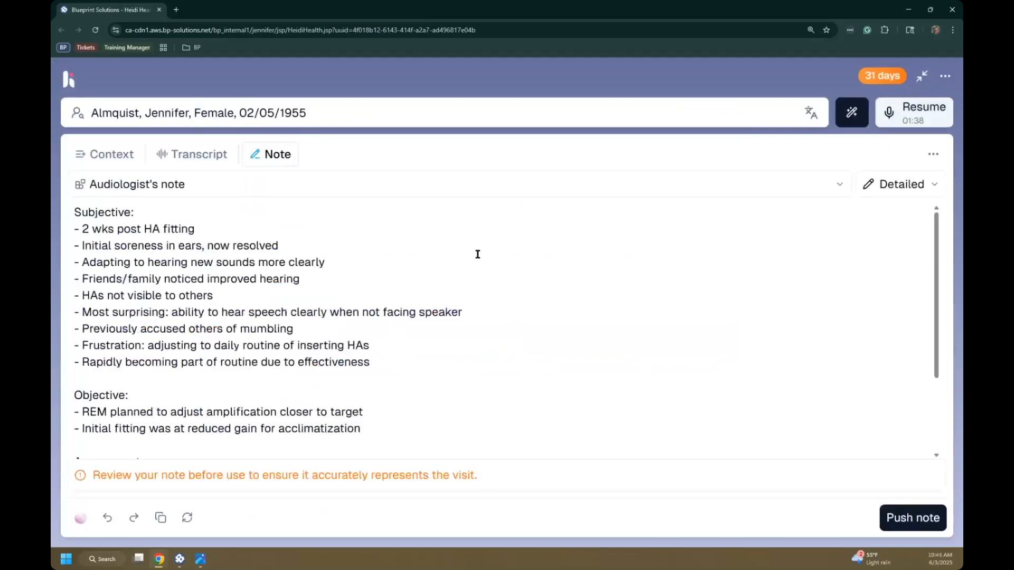
Review the restyled note, regenerate it with the SOAP template and push it to Blueprint OMS
{"action": "scroll", "coordinate": [477, 254], "scroll_direction": "down", "scroll_amount": 2}
{"action": "scroll", "coordinate": [475, 259], "scroll_direction": "down", "scroll_amount": 1}
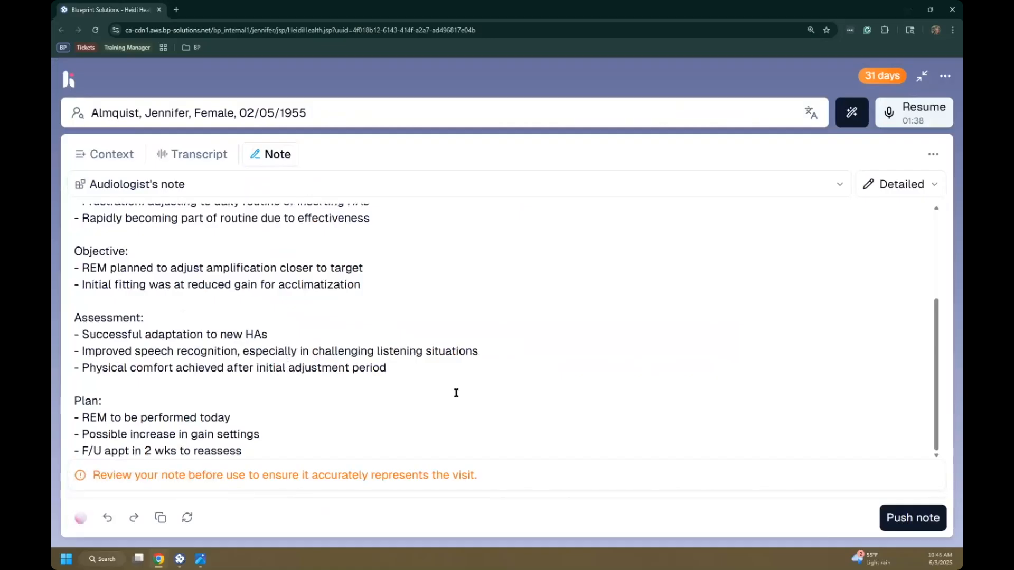
{"action": "left_click", "coordinate": [812, 31]}
{"action": "left_click", "coordinate": [773, 50]}
{"action": "left_click", "coordinate": [773, 51]}
{"action": "left_click", "coordinate": [773, 51]}
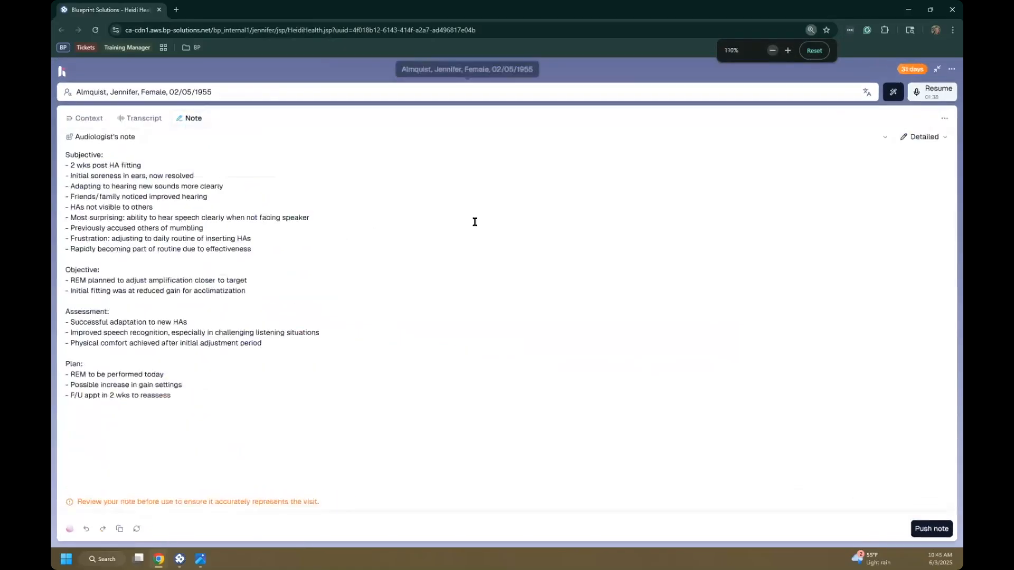
{"action": "left_click", "coordinate": [442, 137]}
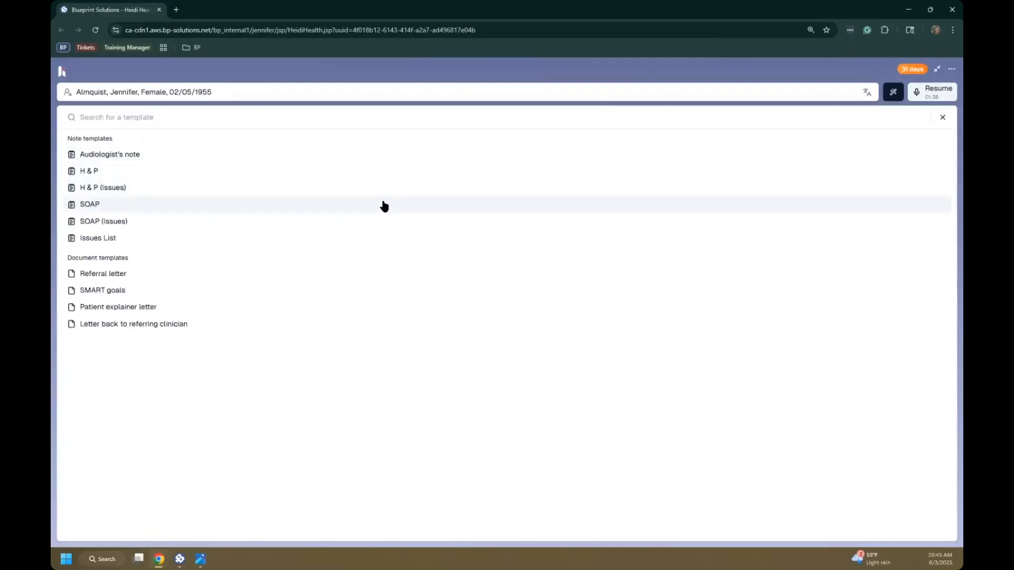
{"action": "left_click", "coordinate": [384, 205]}
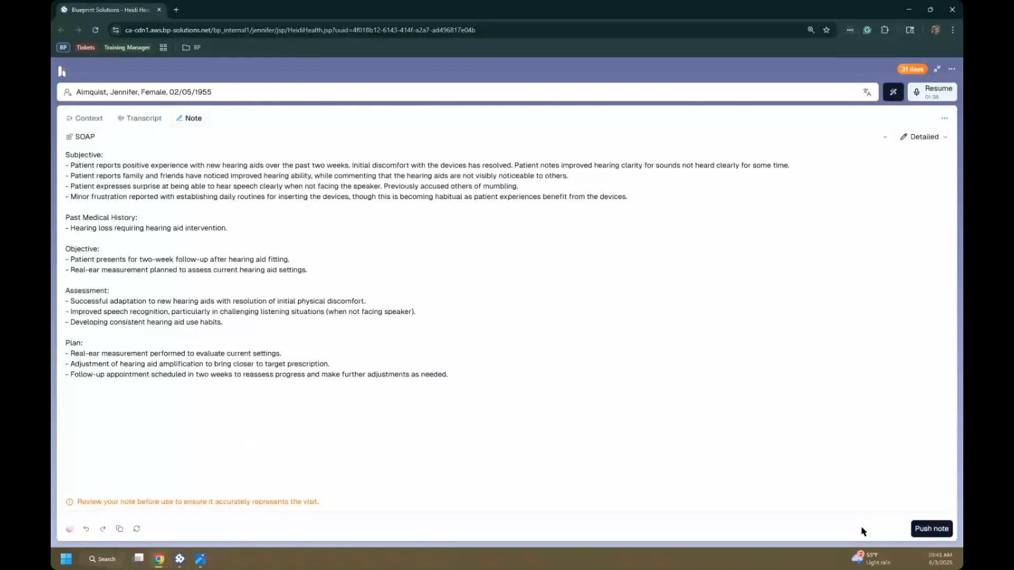
{"action": "left_click", "coordinate": [925, 531]}
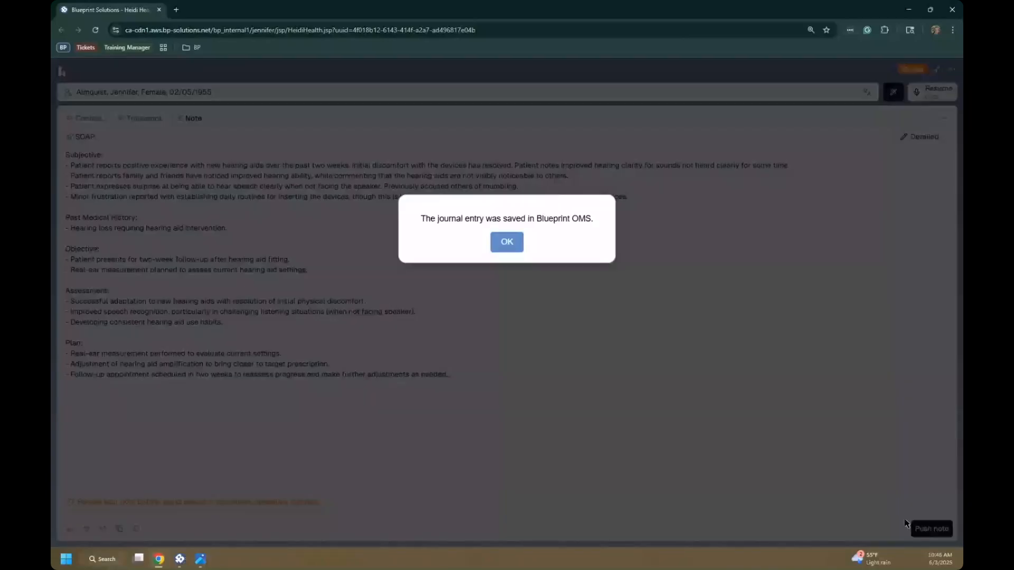
{"action": "left_click", "coordinate": [522, 247]}
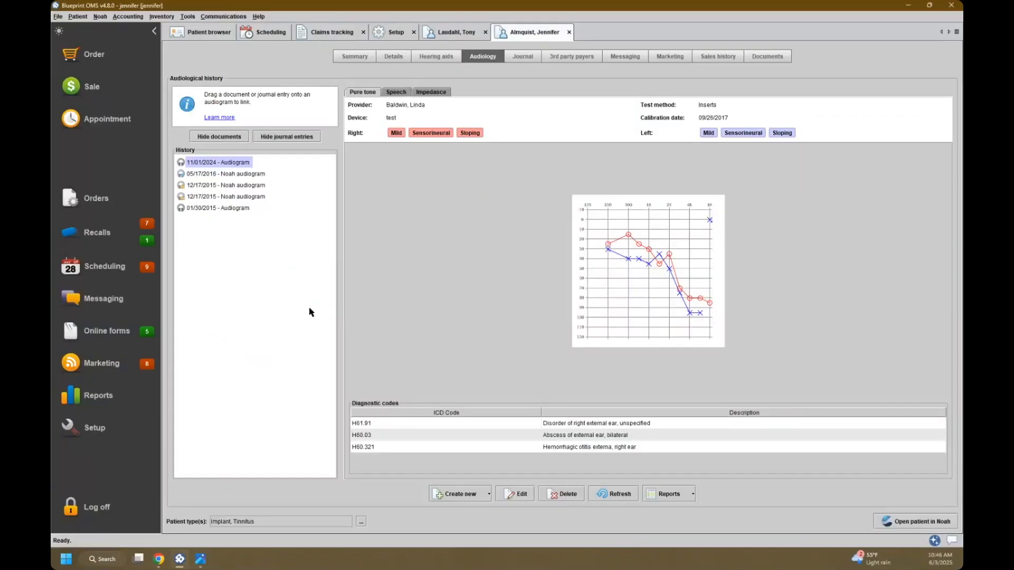
Check the pushed 06/03/2025 note in the patient's journal with the entries area widened, opening it and closing it without edits
{"action": "left_click", "coordinate": [528, 58]}
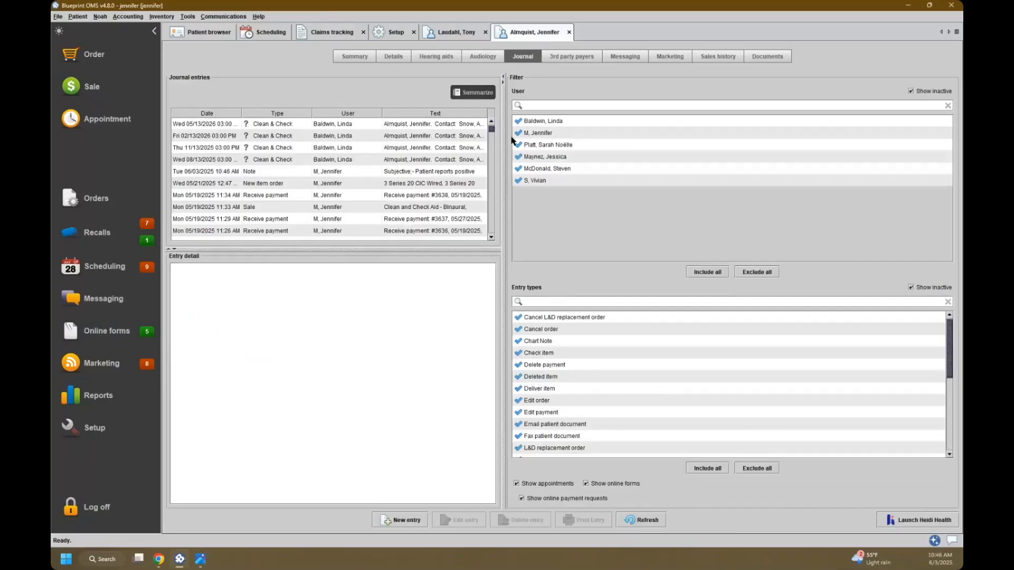
{"action": "left_click_drag", "start_coordinate": [509, 141], "coordinate": [714, 139]}
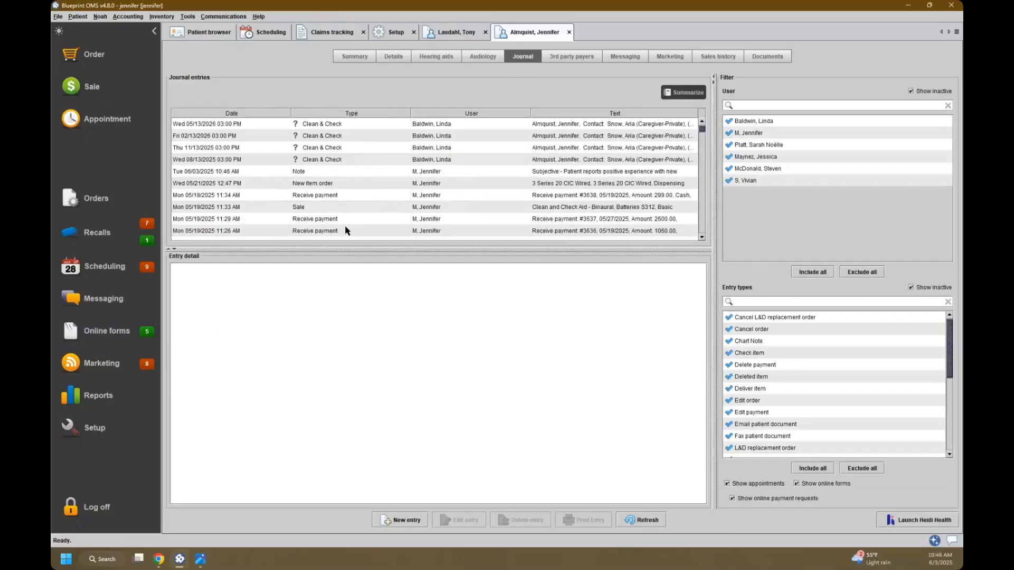
{"action": "left_click", "coordinate": [341, 176]}
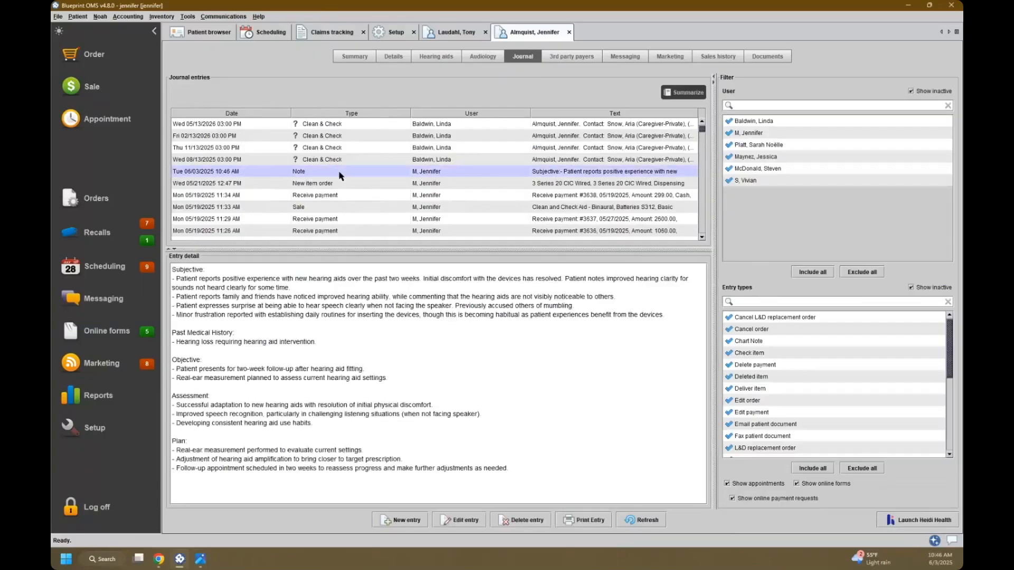
{"action": "double_click", "coordinate": [341, 176]}
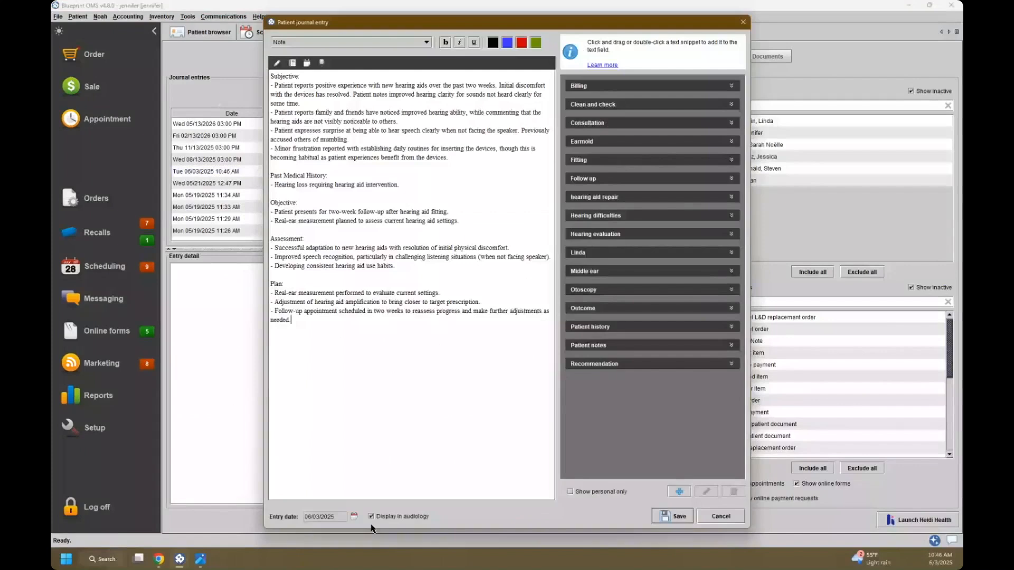
{"action": "left_click", "coordinate": [717, 520]}
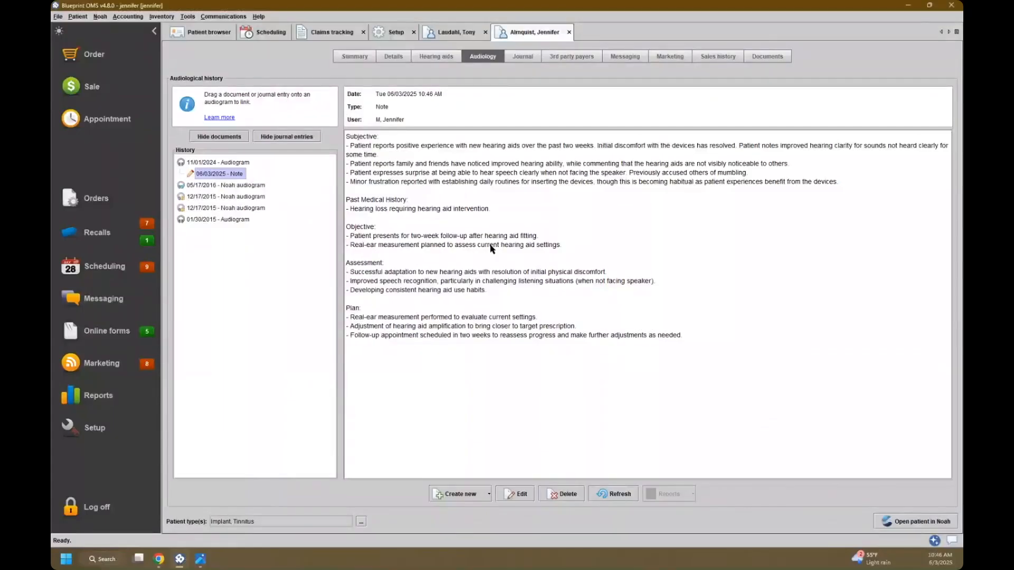
Switch to Chrome and show the "Heidi and BP webinar 20250603" presentation
{"action": "mouse_move", "coordinate": [160, 565]}
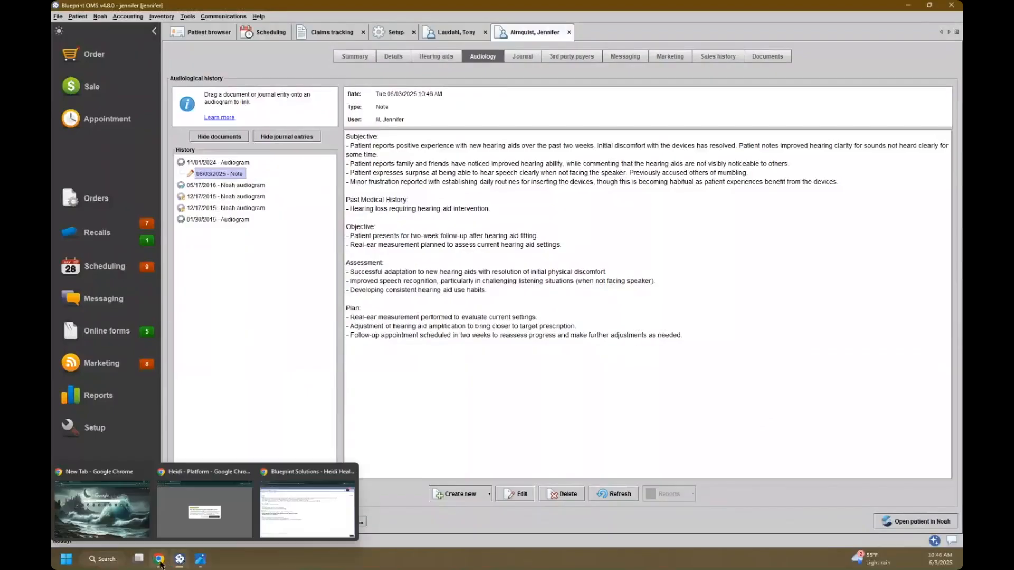
{"action": "left_click", "coordinate": [122, 534]}
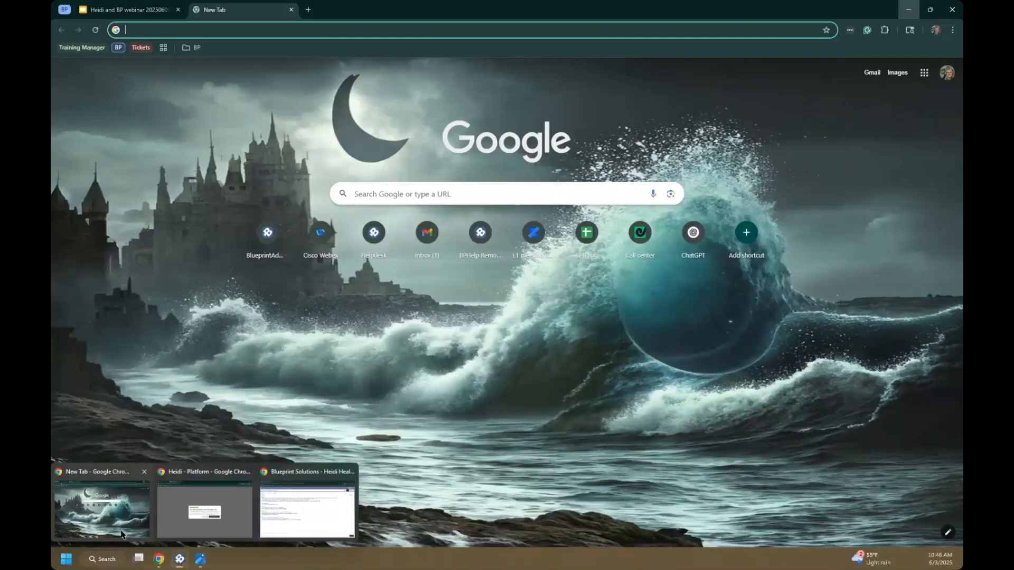
{"action": "left_click", "coordinate": [127, 10]}
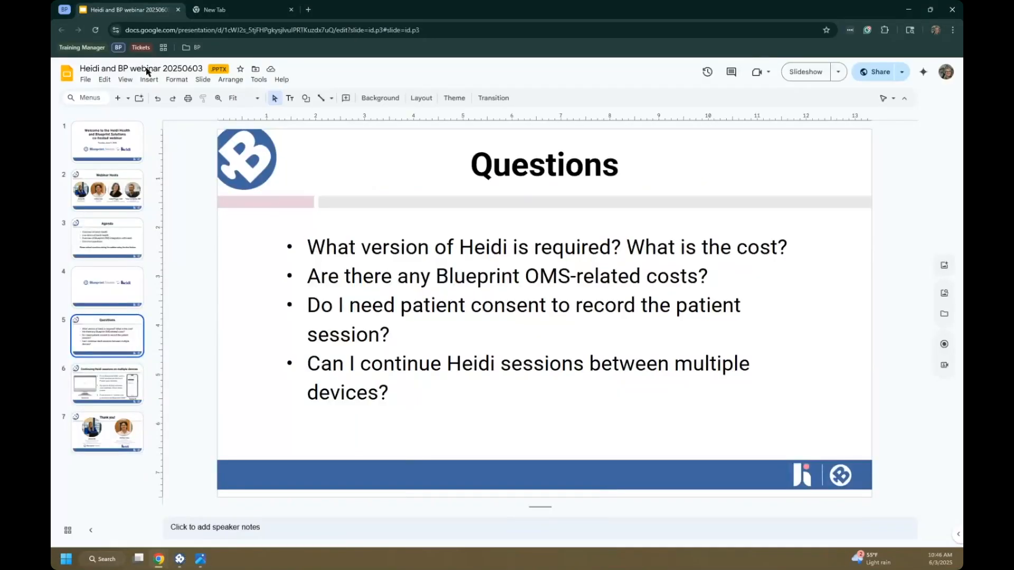